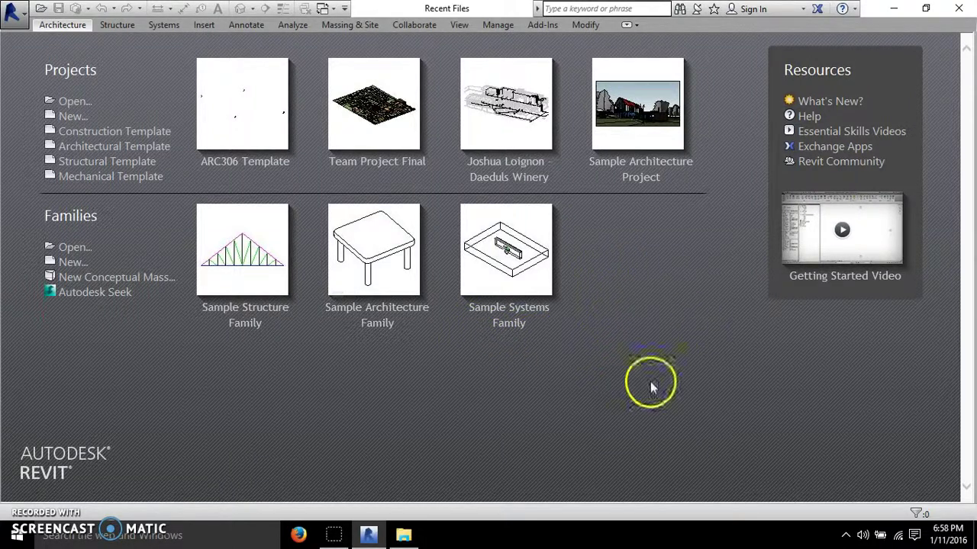
Switch to Firefox and open the UM SOA, ARC 306 group on Facebook
left_click(301, 535)
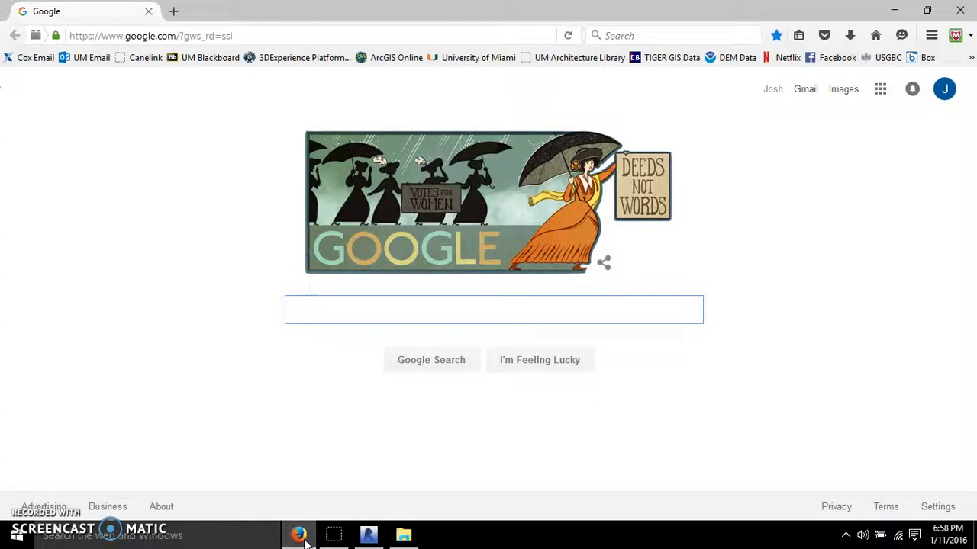
left_click(835, 62)
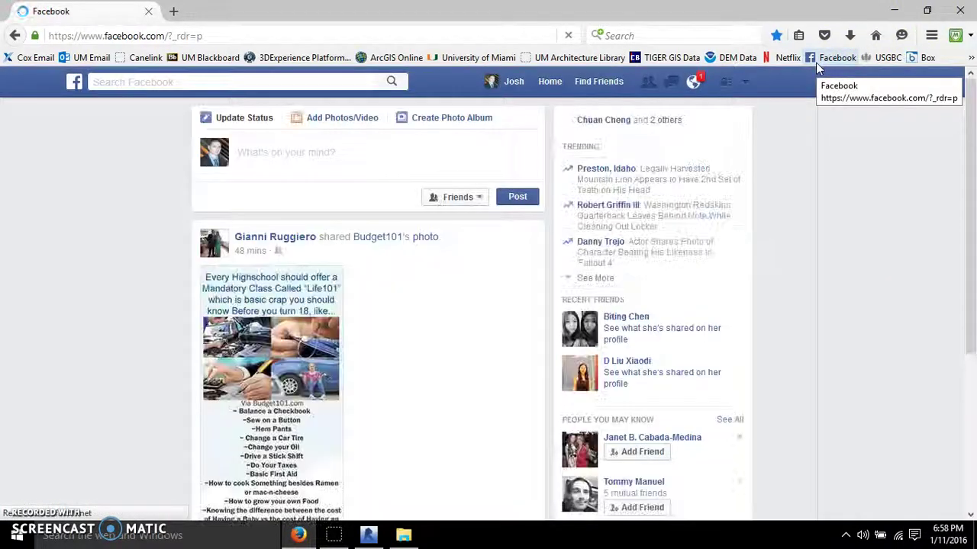
left_click(715, 78)
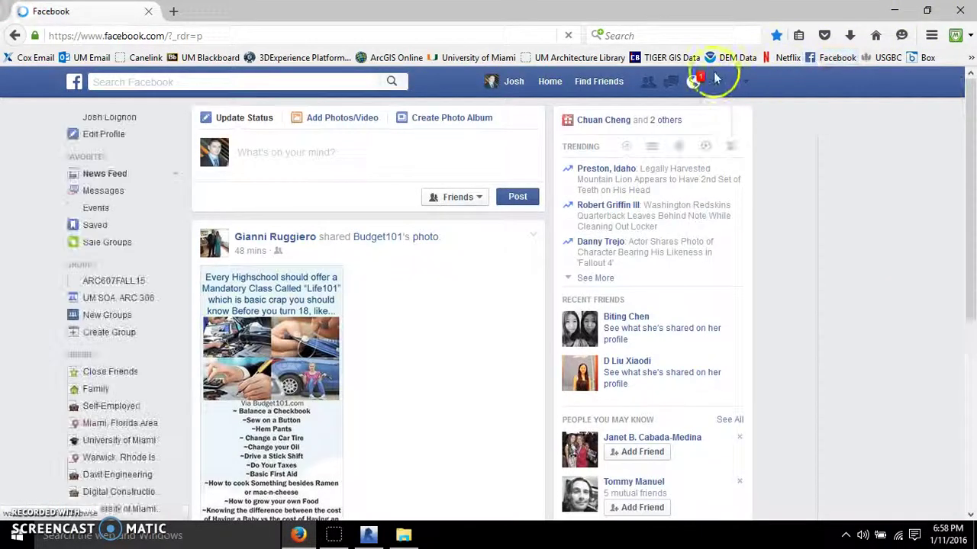
left_click(104, 299)
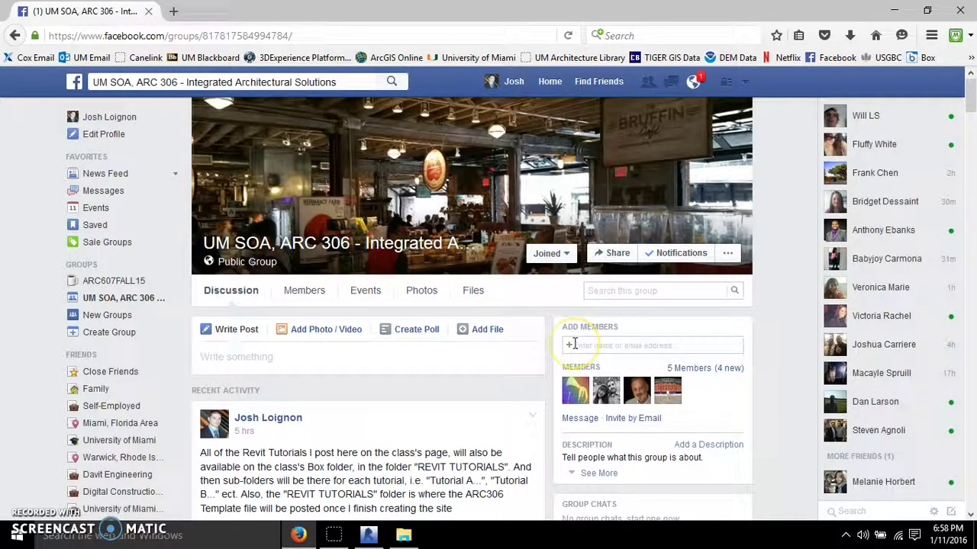
Examine the ARC 306 group page and its post about Revit tutorials with the Tutorial A.1 video
scroll(396, 388, "down", 3)
scroll(427, 358, "up", 3)
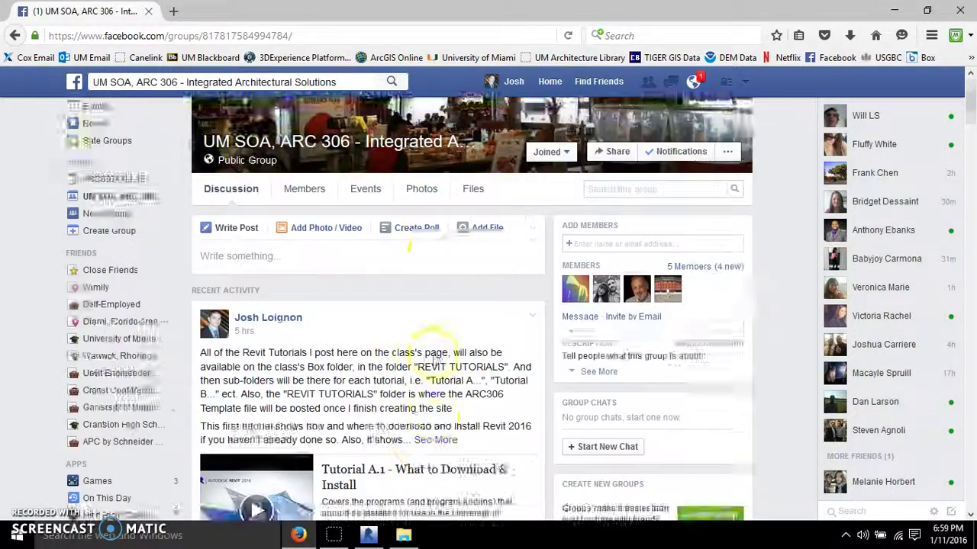
mouse_move(401, 251)
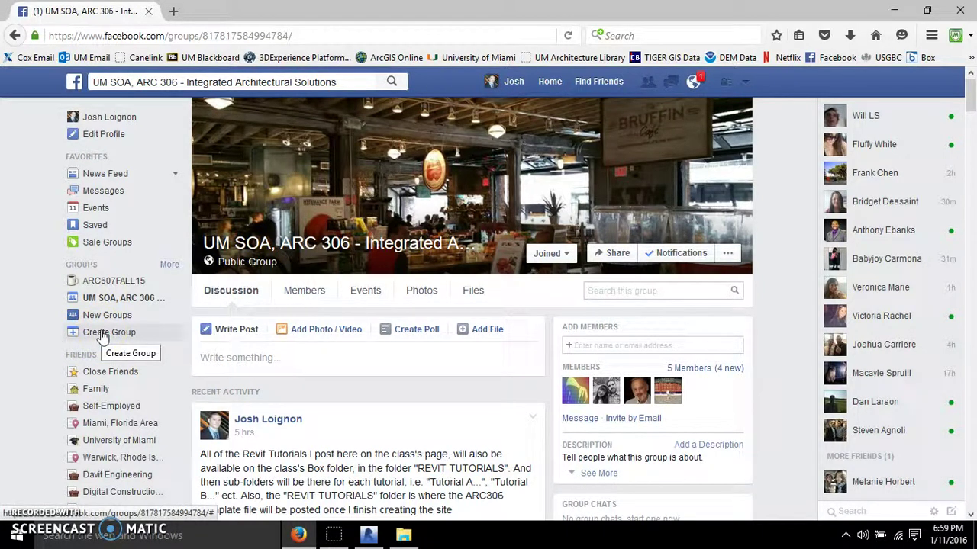
scroll(283, 344, "down", 2)
mouse_move(290, 349)
scroll(290, 349, "down", 3)
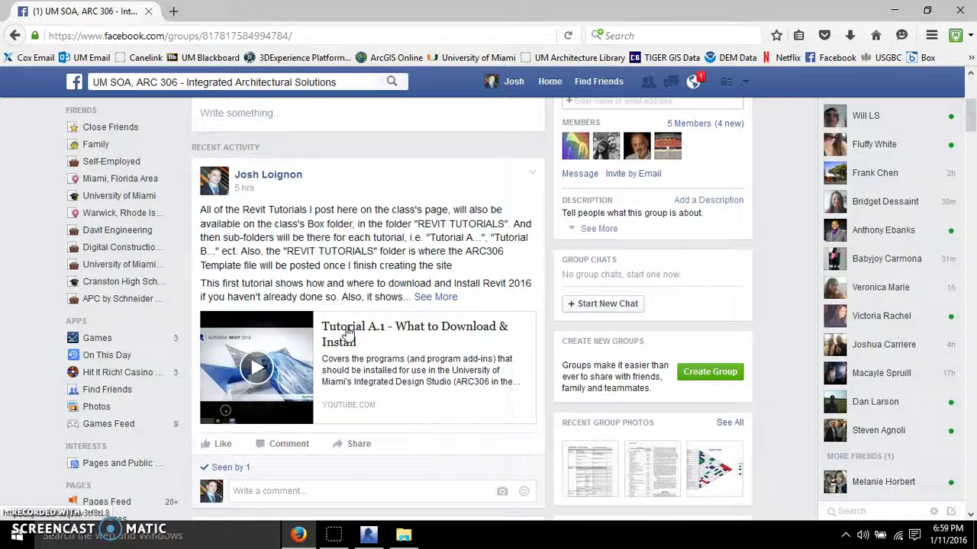
scroll(347, 334, "up", 2)
scroll(327, 292, "down", 5)
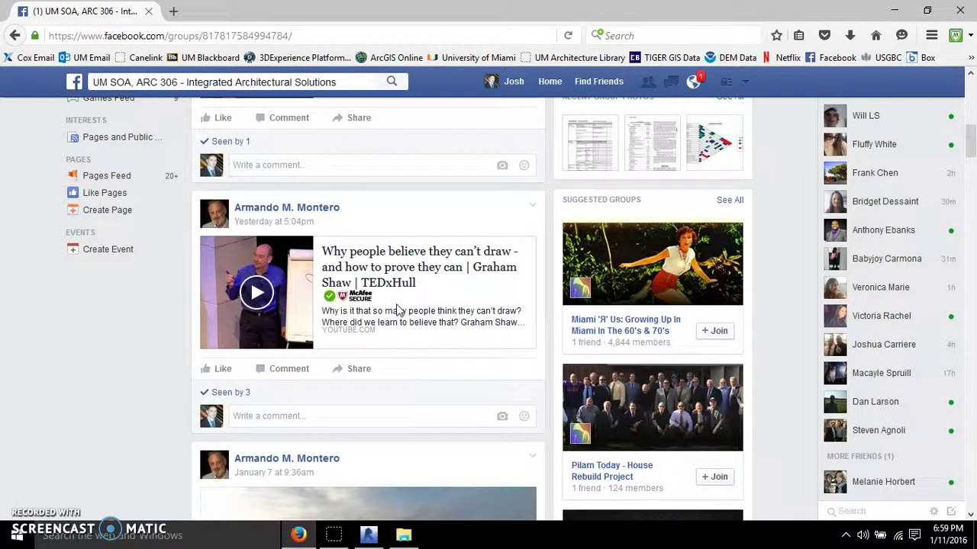
Look through the group's older posts, including the program data sheets and rendering examples, and return to the tutorial post
scroll(118, 345, "down", 7)
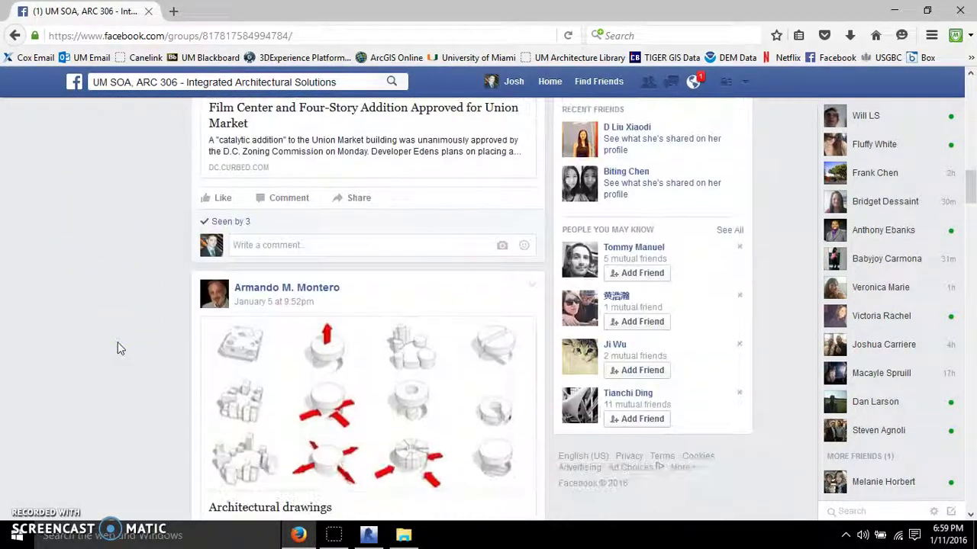
scroll(115, 358, "down", 1)
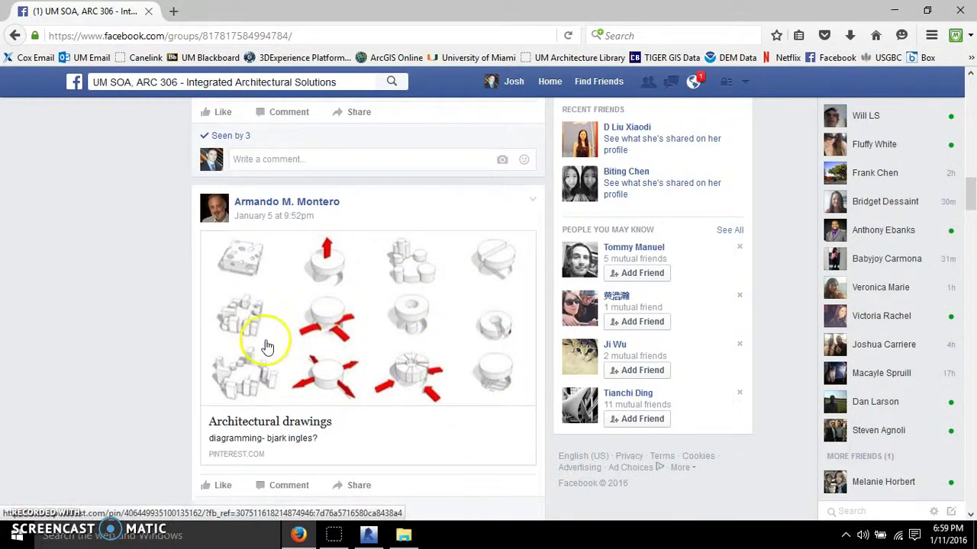
scroll(266, 342, "down", 10)
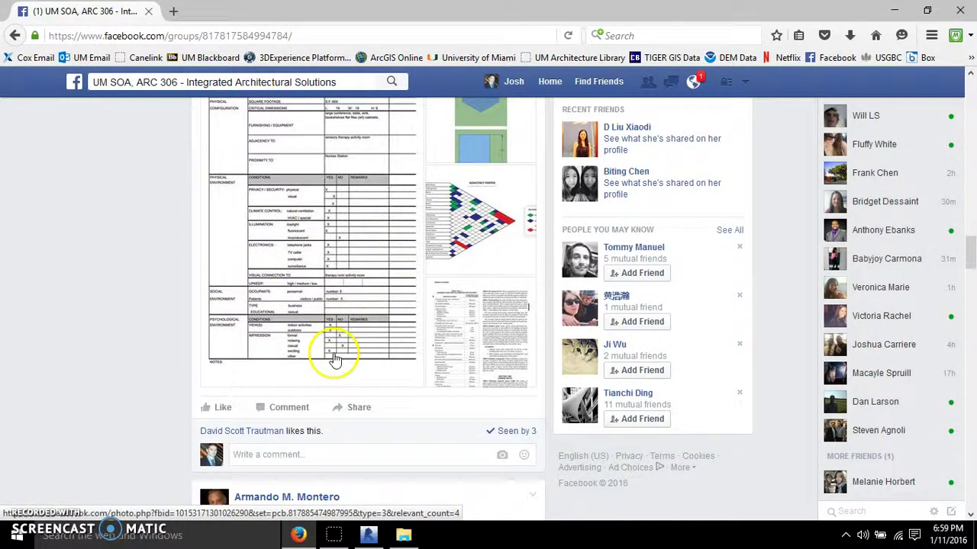
scroll(334, 359, "up", 2)
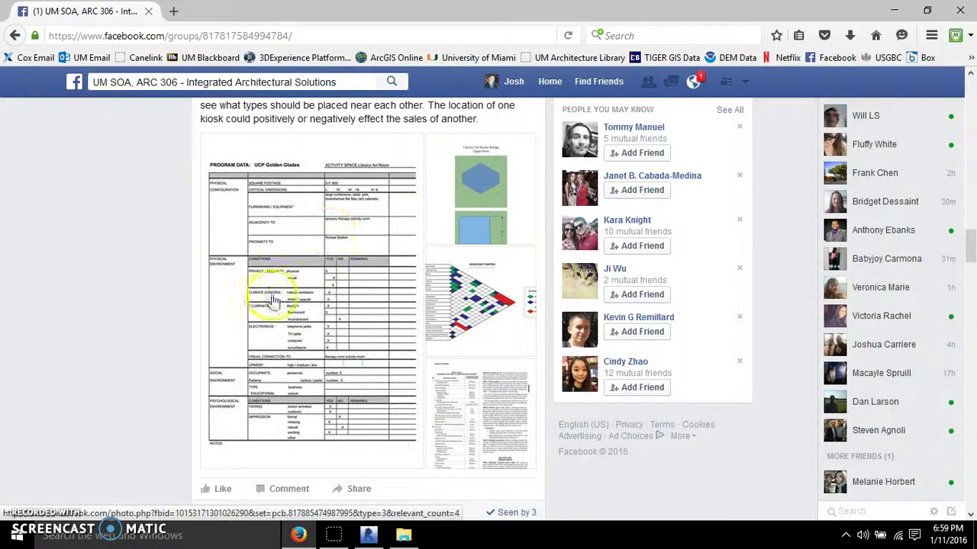
scroll(229, 321, "down", 15)
scroll(307, 274, "down", 15)
left_click(270, 325)
scroll(270, 328, "up", 20)
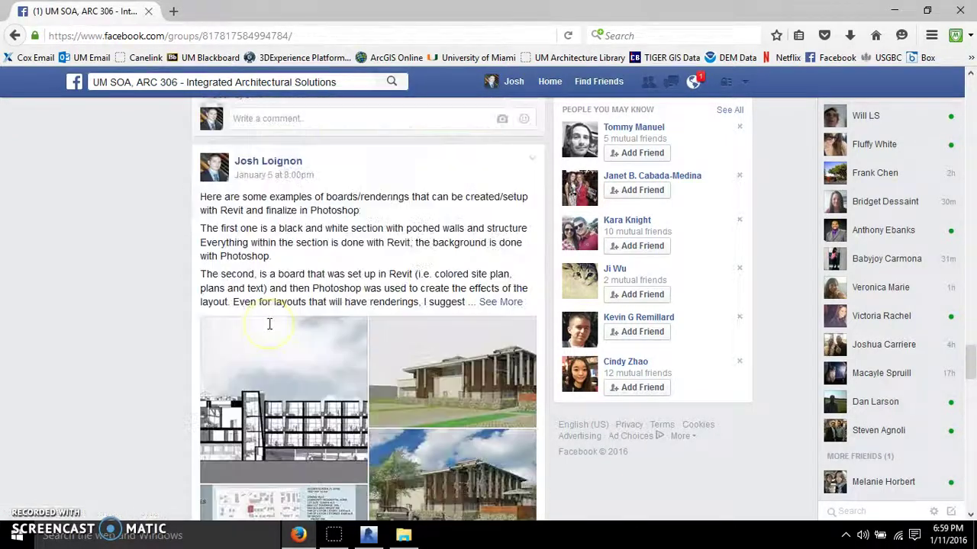
scroll(268, 323, "up", 15)
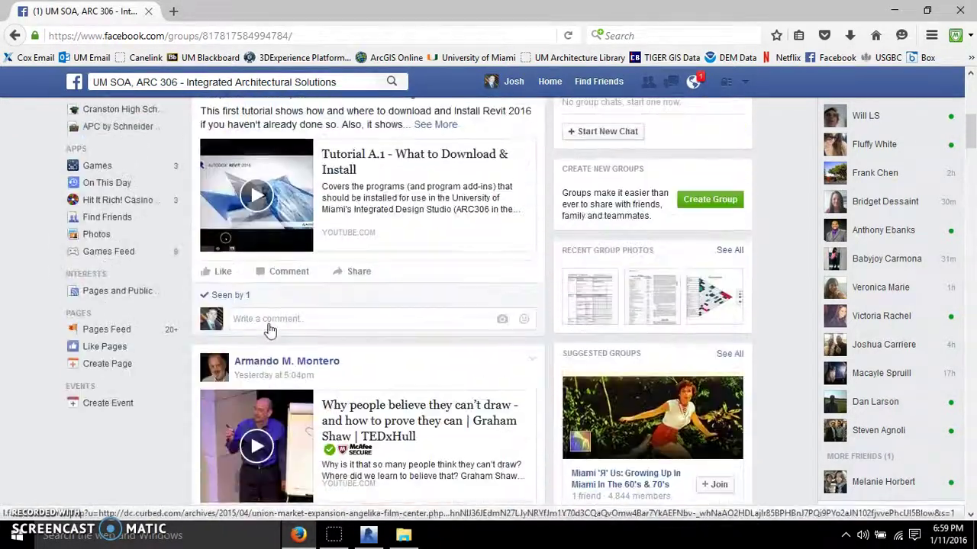
left_click(283, 378)
scroll(283, 381, "down", 3)
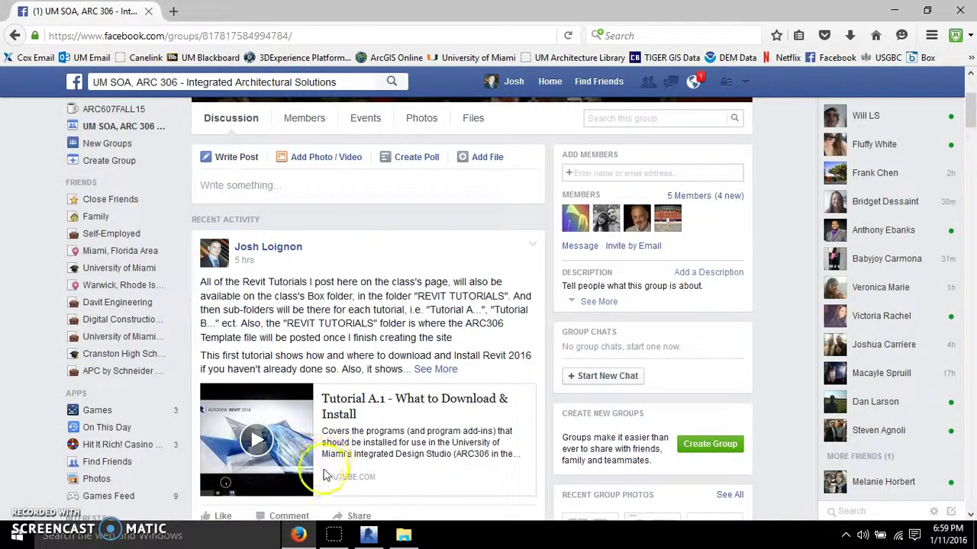
scroll(323, 473, "up", 2)
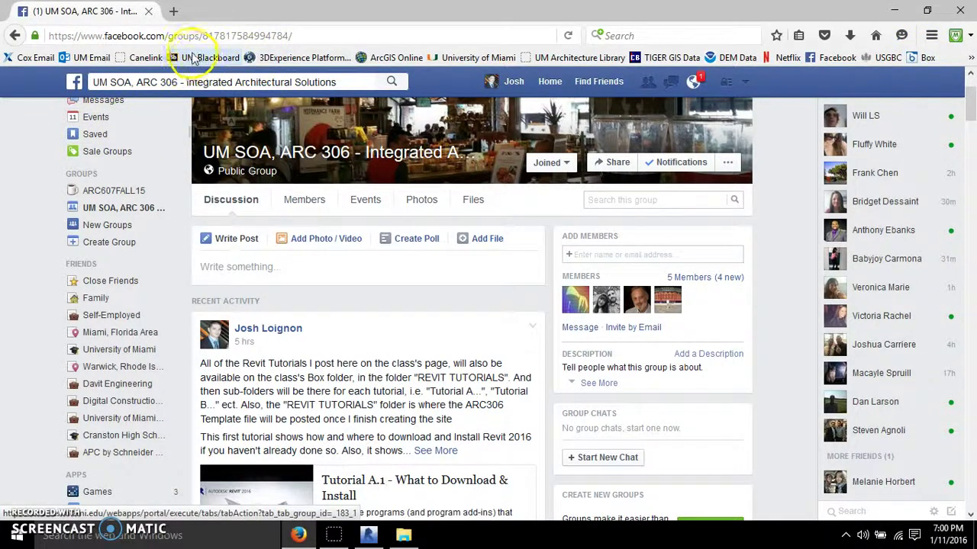
Open the myUM portal from the University of Miami website and sign in with the CaneID and password
left_click(463, 58)
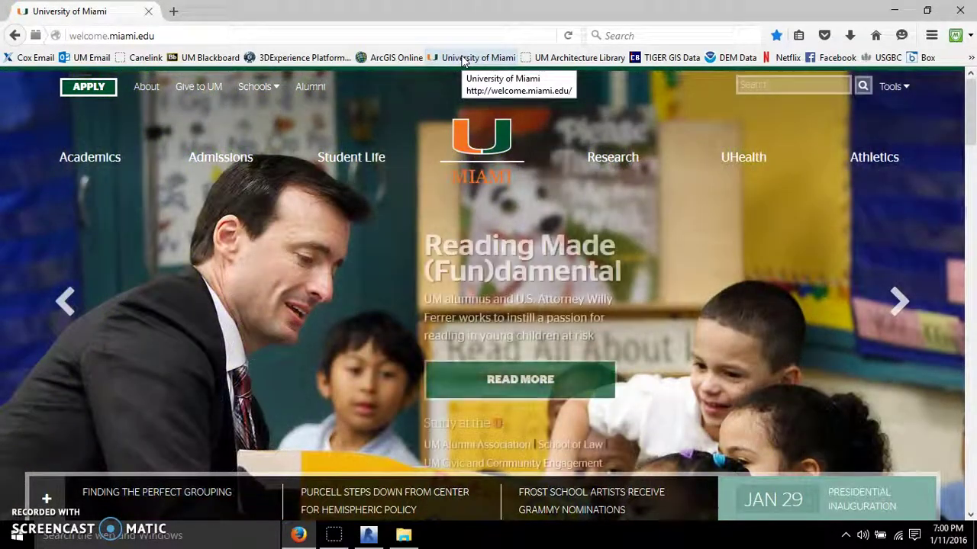
left_click(208, 55)
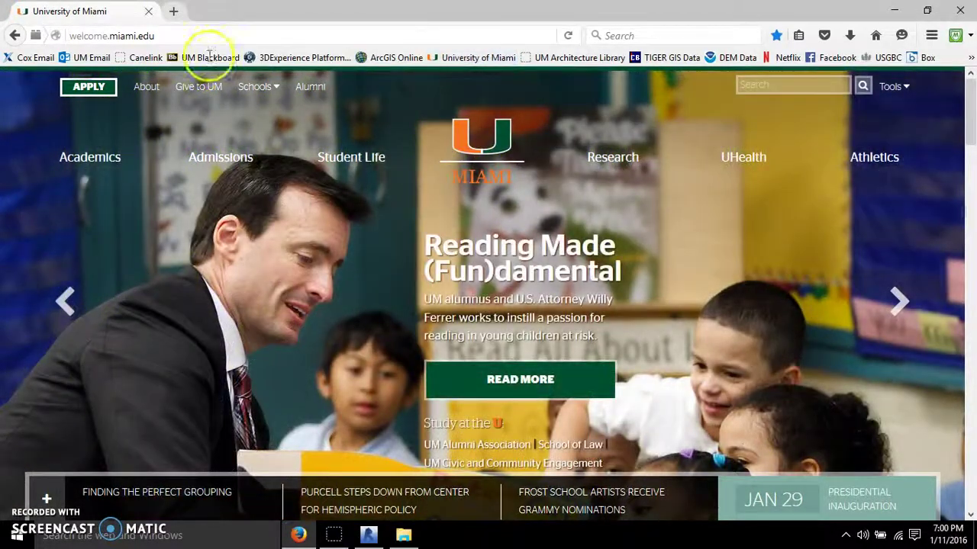
left_click(896, 87)
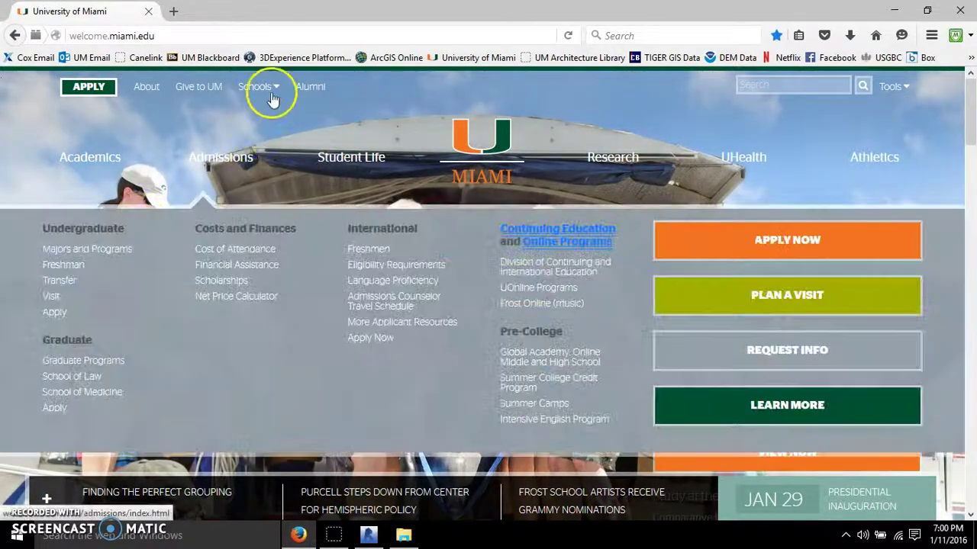
left_click(243, 88)
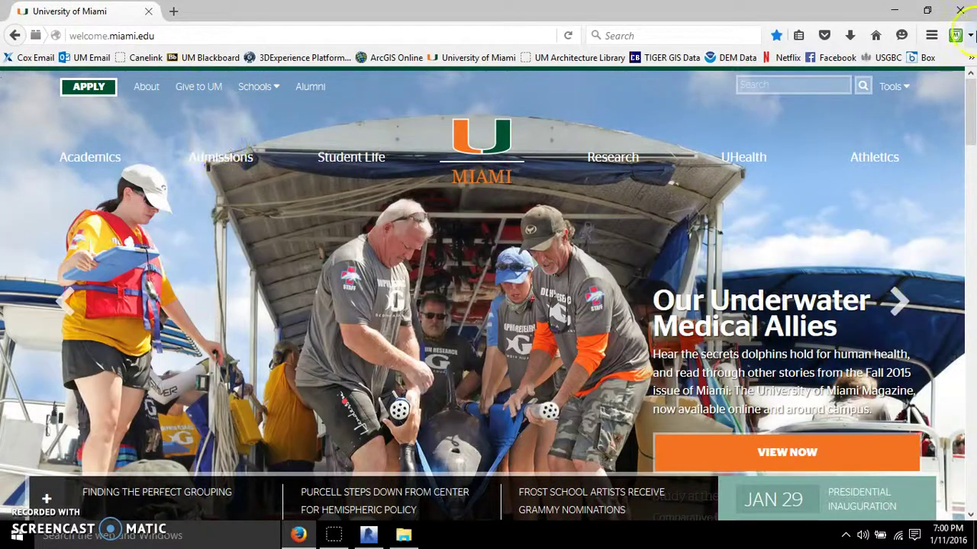
mouse_move(889, 87)
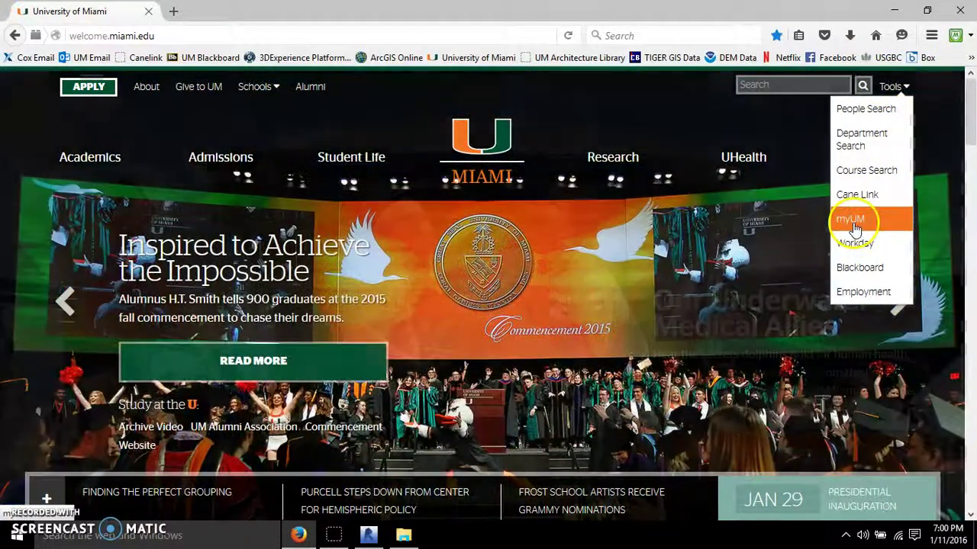
left_click(851, 223)
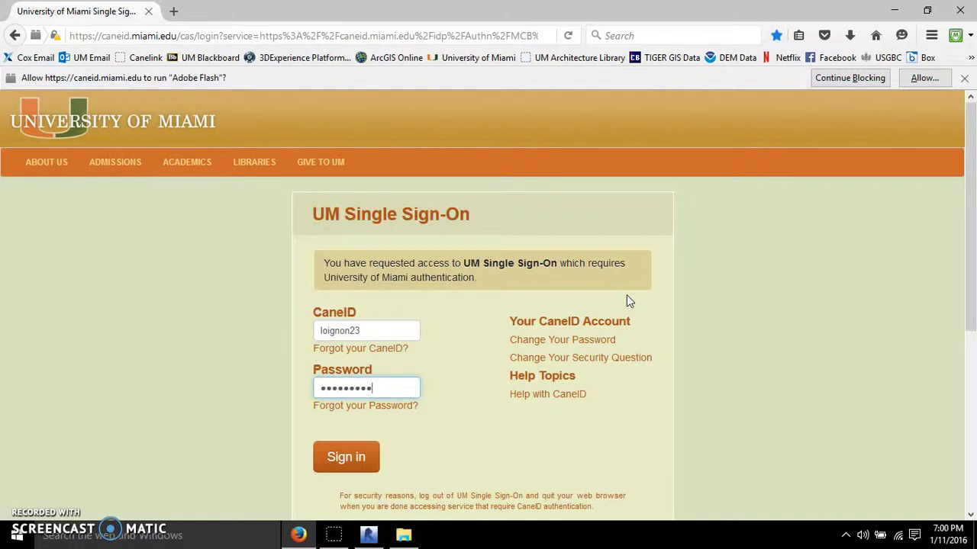
key("Return")
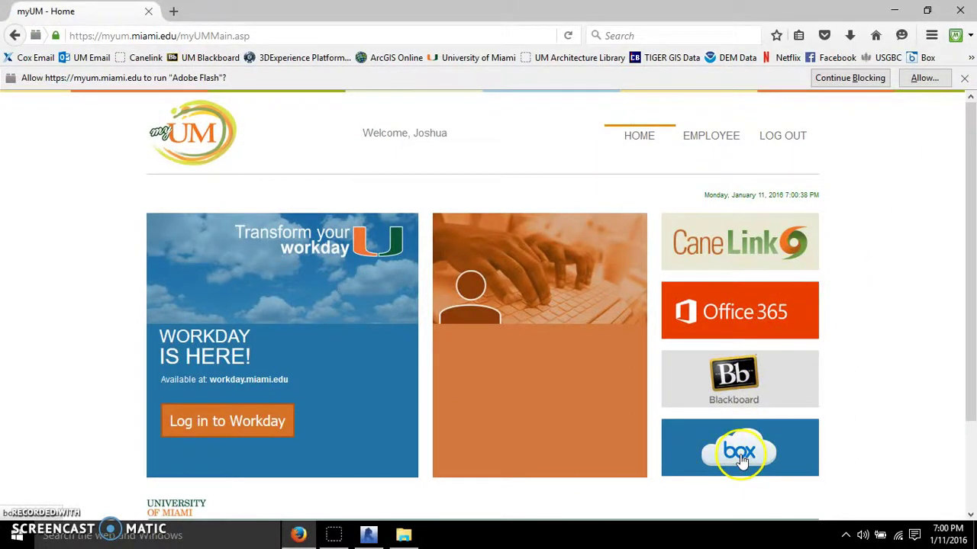
Open Box through the University of Miami login, close the myUM page, and open the 2016S ARC306 folder
left_click(763, 434)
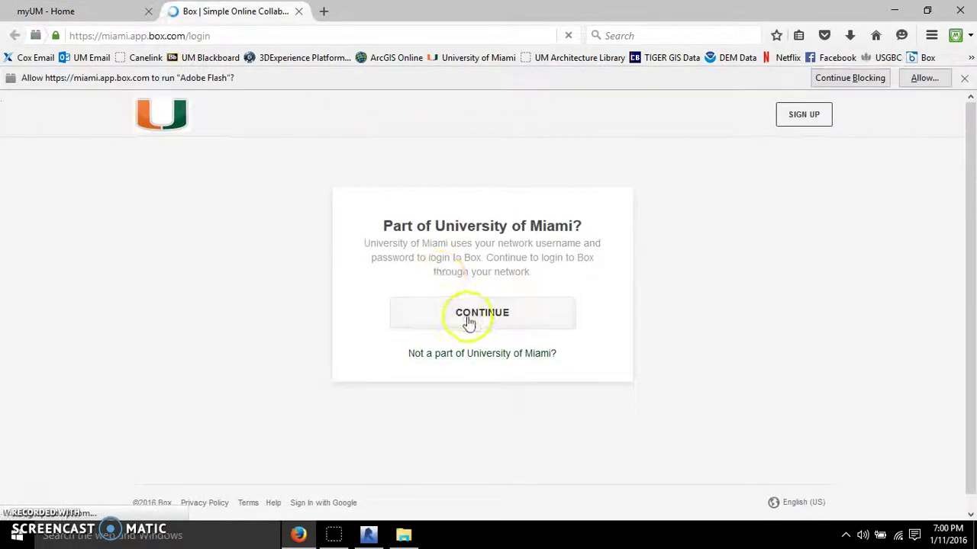
left_click(476, 315)
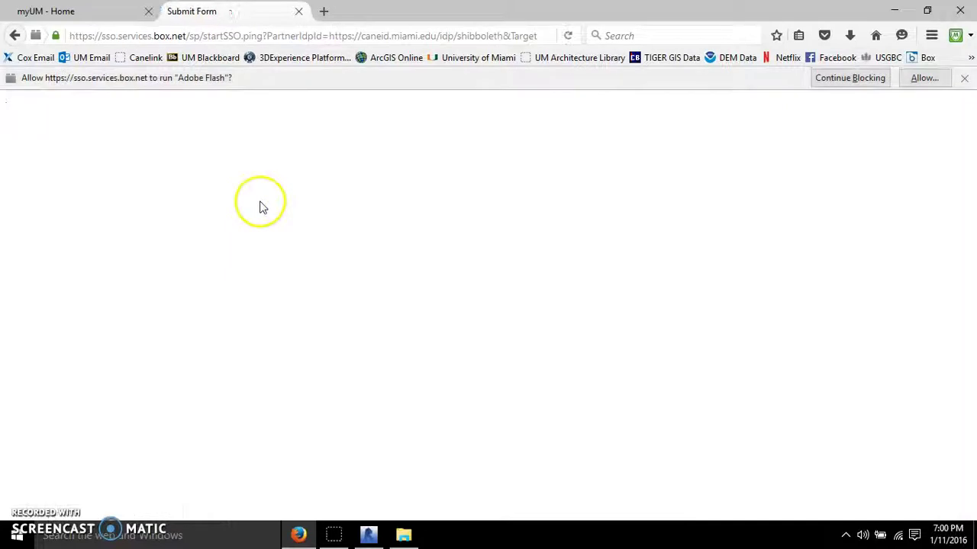
left_click(148, 13)
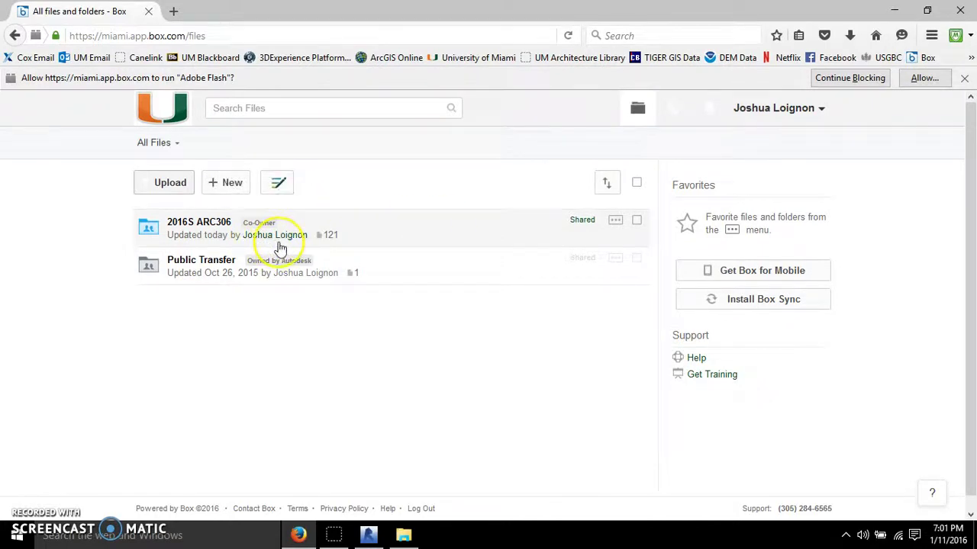
left_click(210, 225)
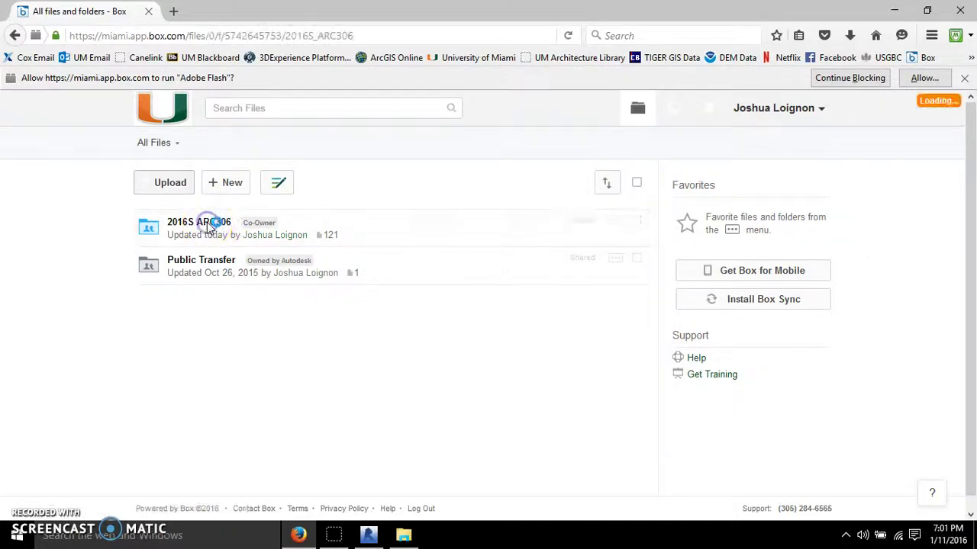
Examine the course folder's REVIT TUTORIALS, COURSE MATERIAL, SLIDE LIBRARY and instructor folders, and close the browser to return to Revit
scroll(81, 261, "down", 3)
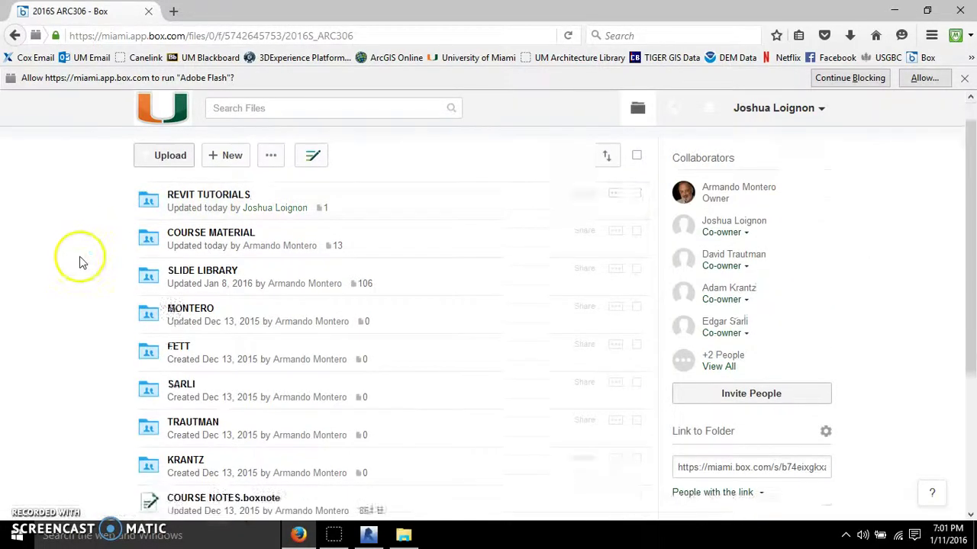
scroll(206, 386, "up", 2)
scroll(209, 386, "up", 2)
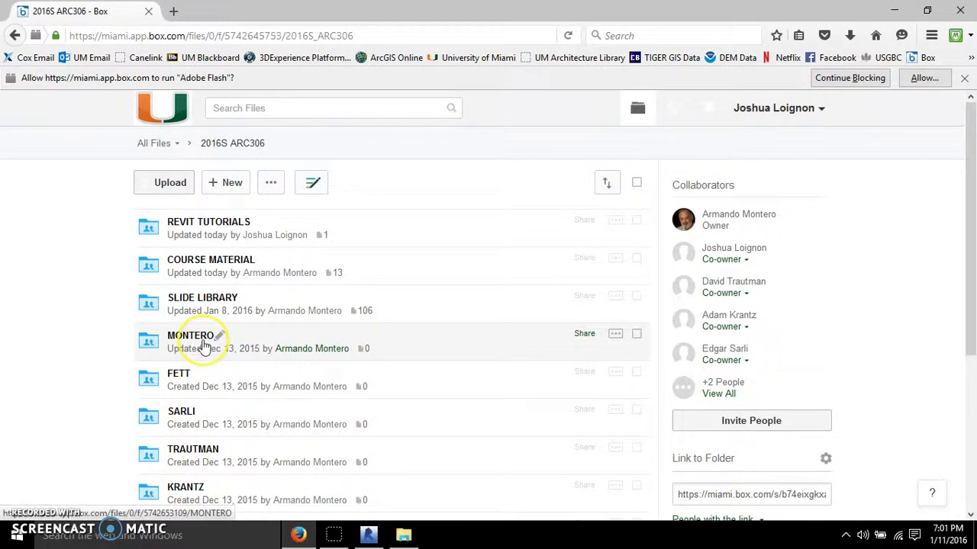
scroll(200, 381, "down", 2)
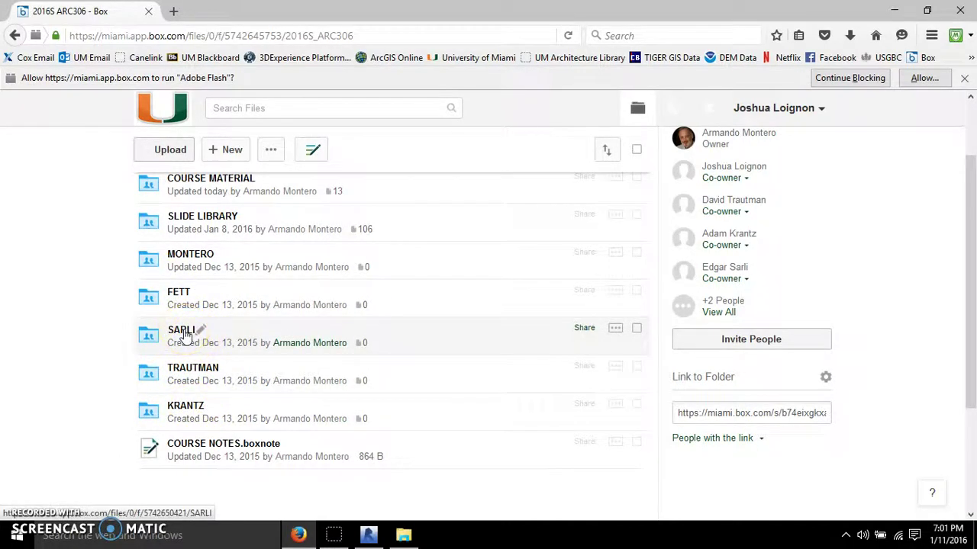
scroll(187, 333, "up", 2)
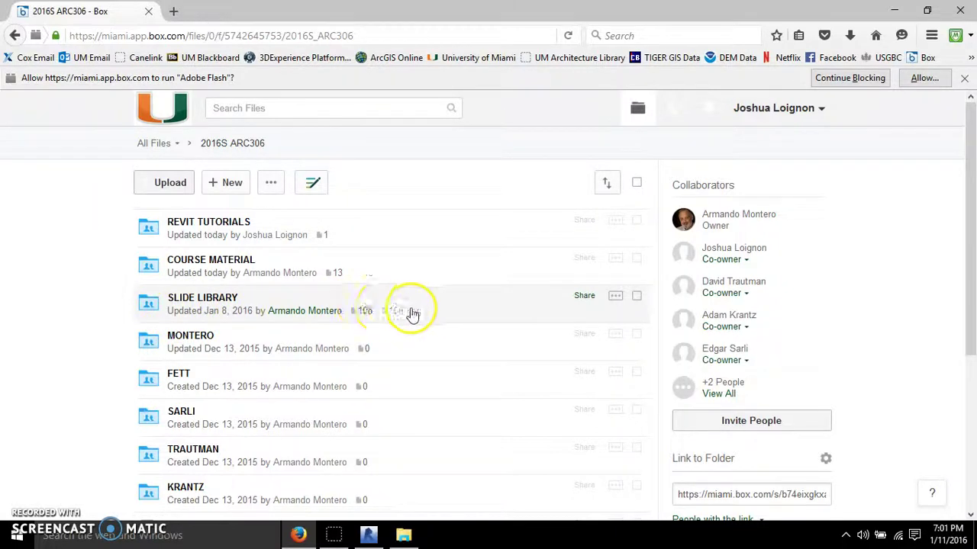
mouse_move(366, 316)
left_click(223, 305)
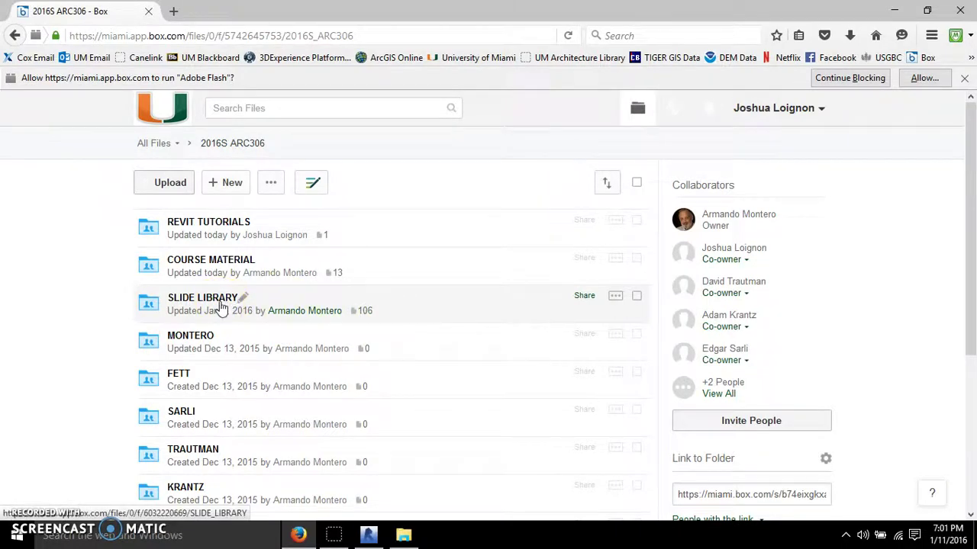
left_click(229, 262)
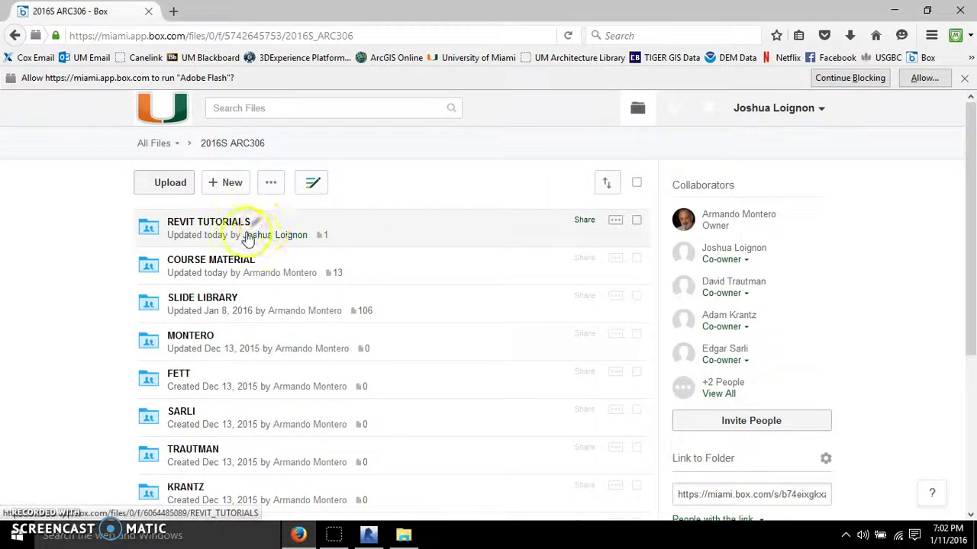
scroll(98, 305, "down", 3)
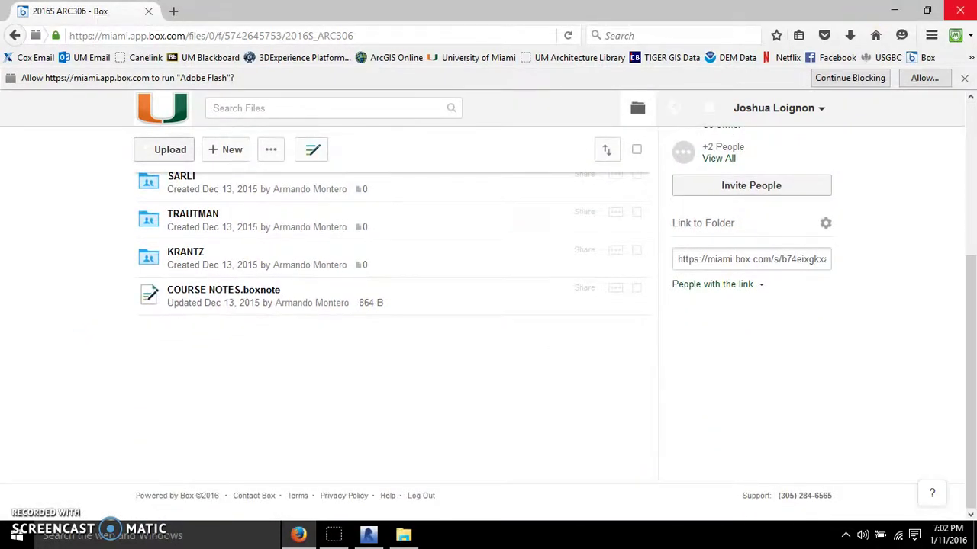
left_click(960, 10)
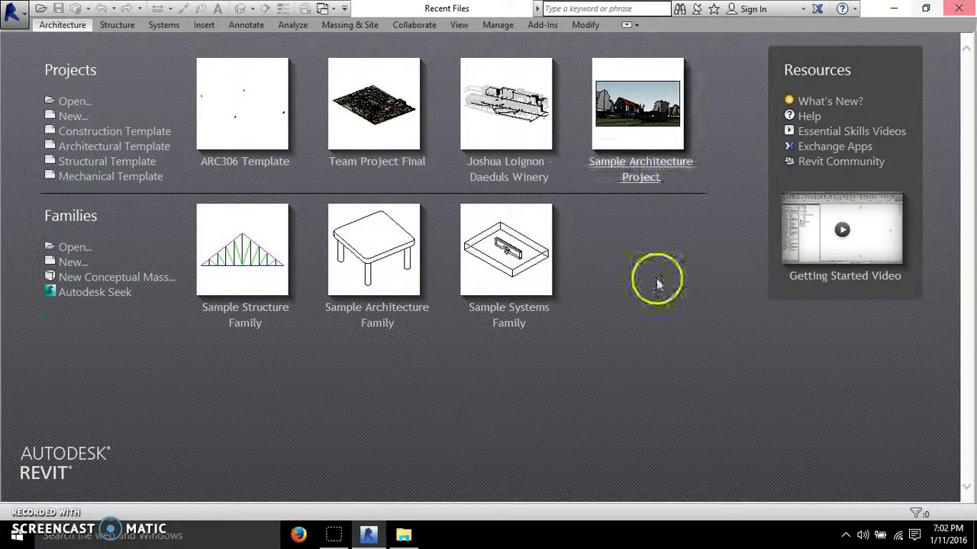
Show the desktop holding the Revit 2016 shortcut and return to Revit's Recent Files page
left_click(383, 537)
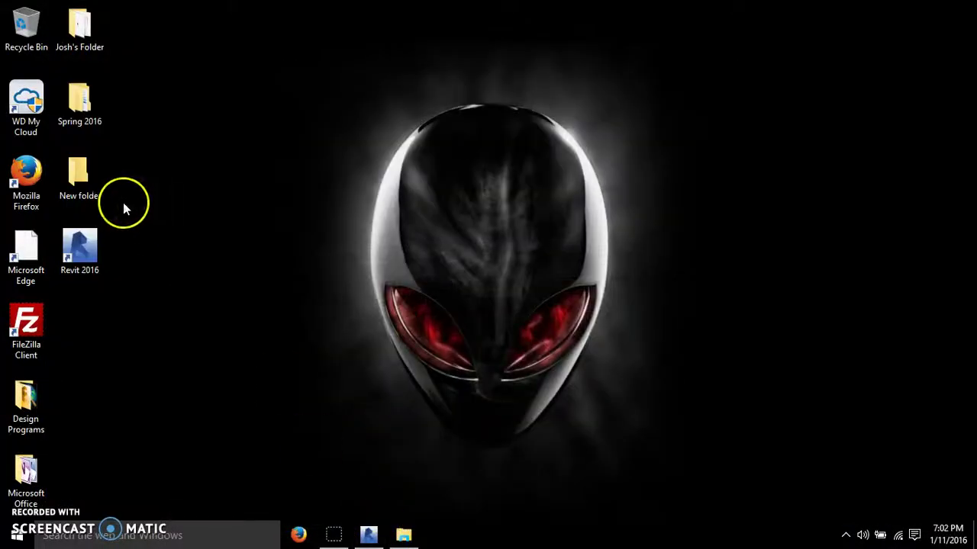
left_click(369, 532)
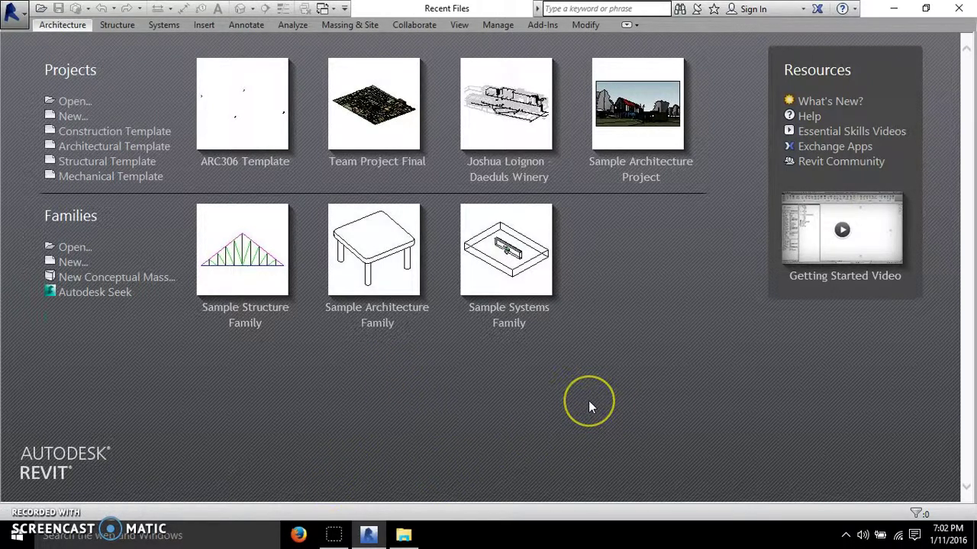
Switch to Firefox, load revitcity.com, and close the advertisement window that covers the page
left_click(299, 536)
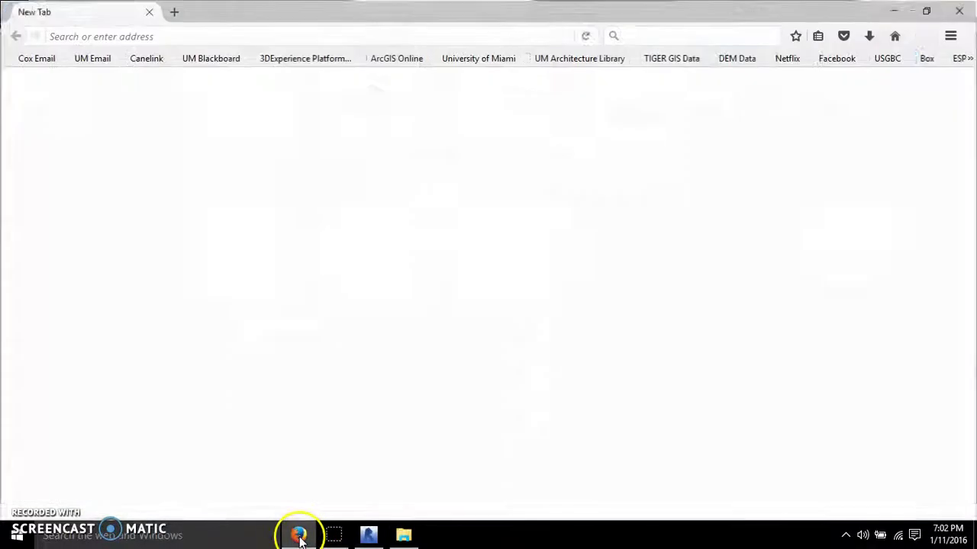
left_click(315, 35)
type("re")
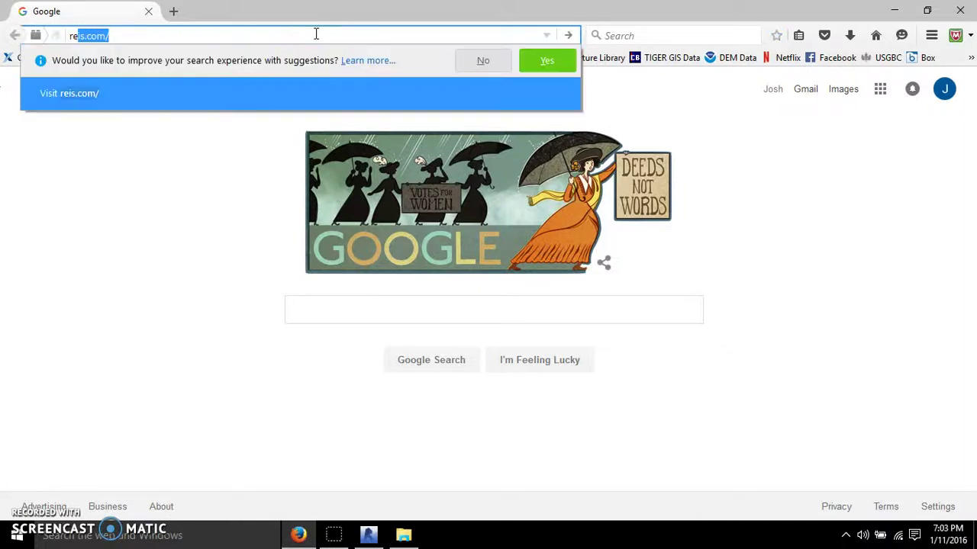
type("vitcity.co")
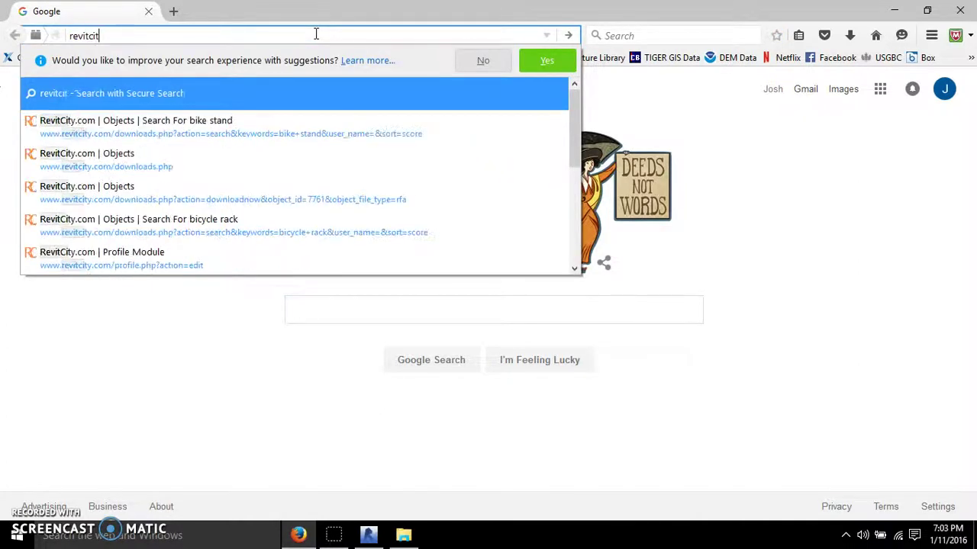
type("m")
key("Return")
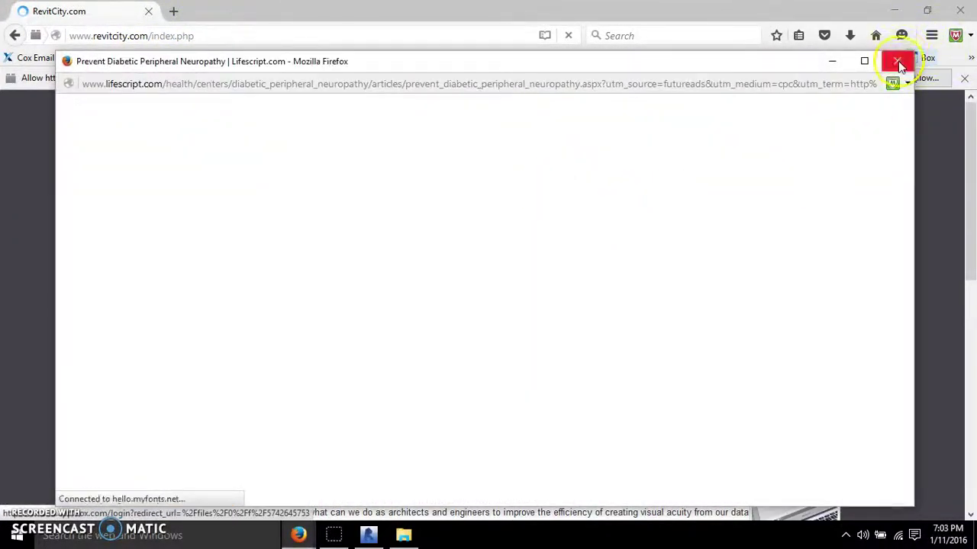
left_click(897, 60)
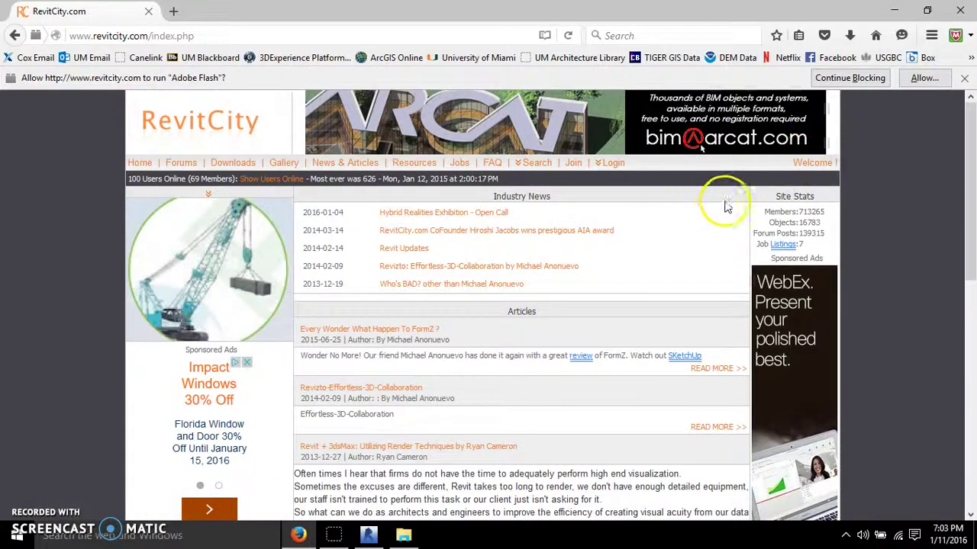
Open RevitCity's Downloads page, dismiss the advertisement overlay, and search the objects for "shadings"
left_click(233, 162)
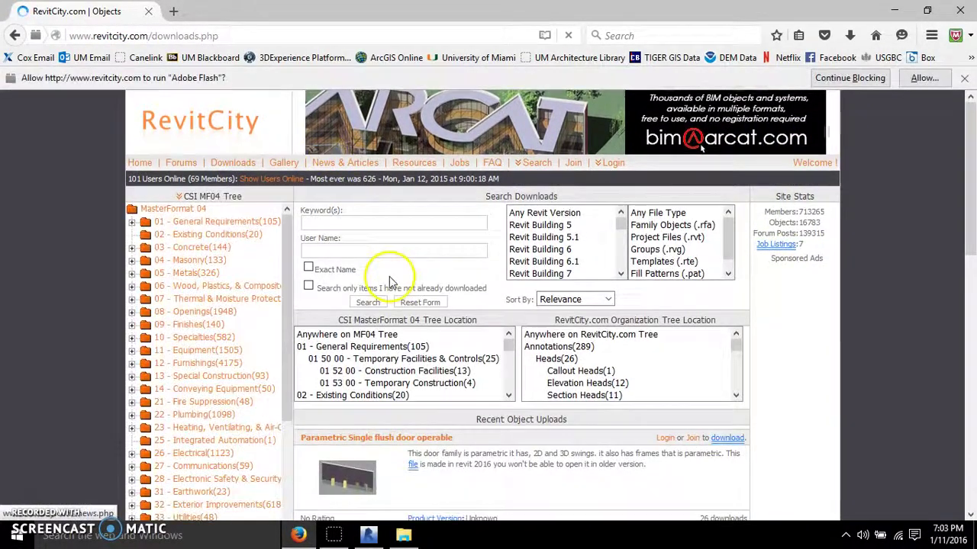
left_click(349, 222)
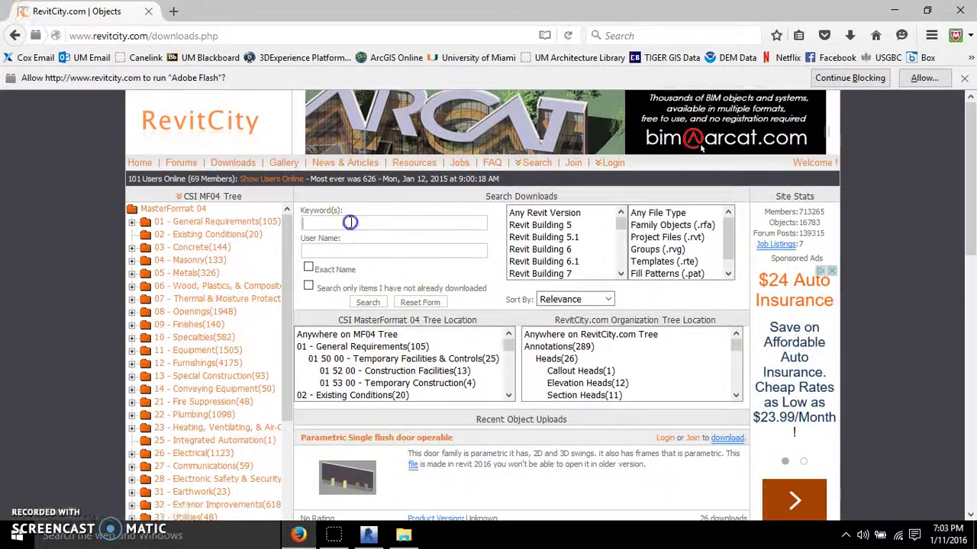
left_click(367, 302)
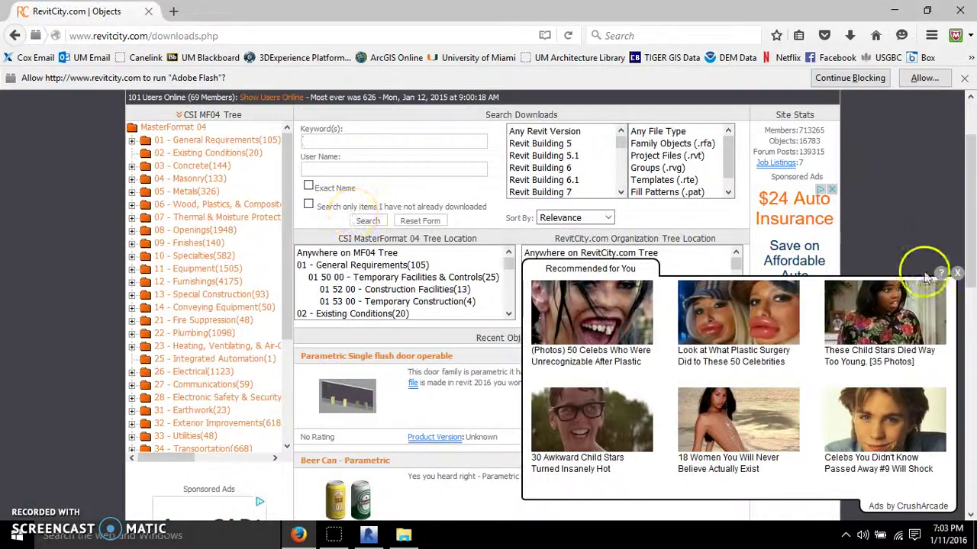
left_click(952, 277)
left_click(379, 145)
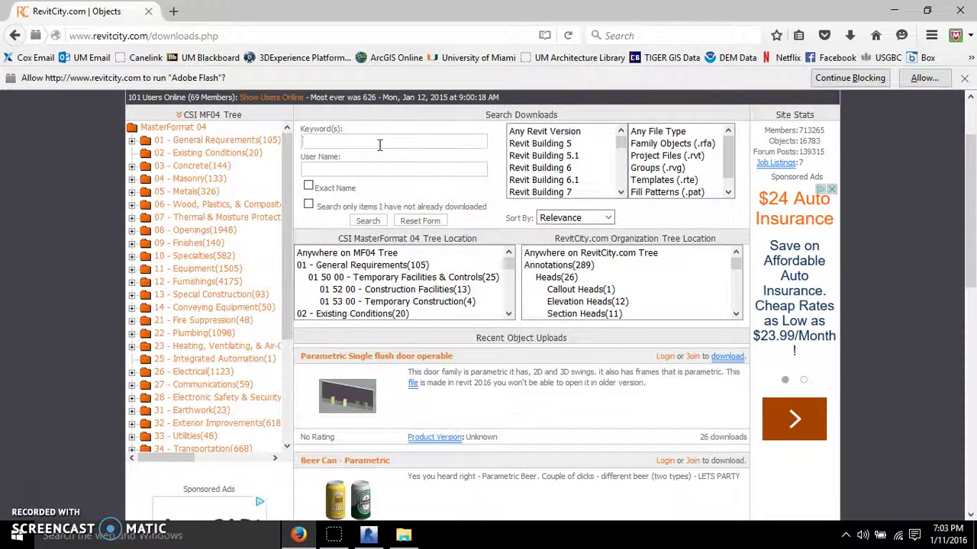
type("shadings")
key("Return")
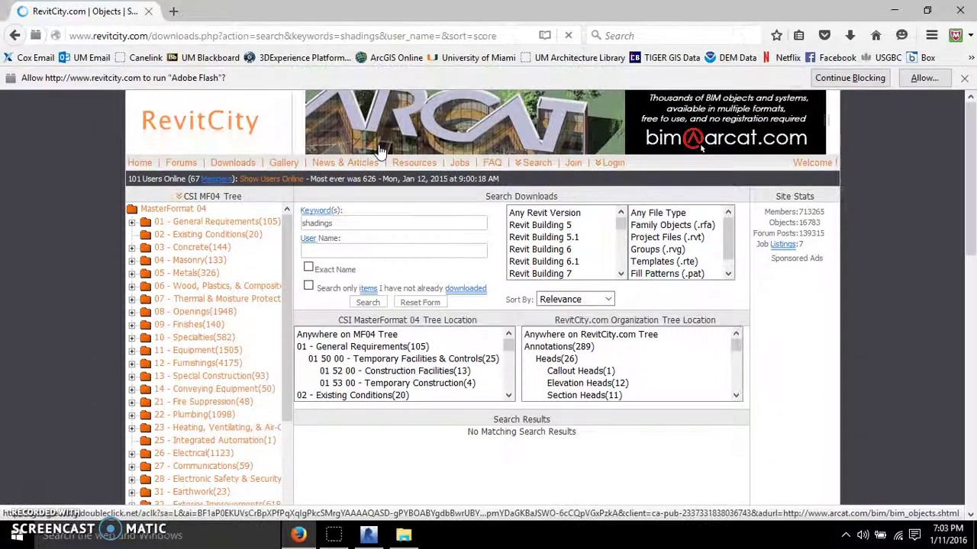
Search the downloads for "shading" instead and look through the resulting objects, closing the advertisement overlay
left_click(403, 220)
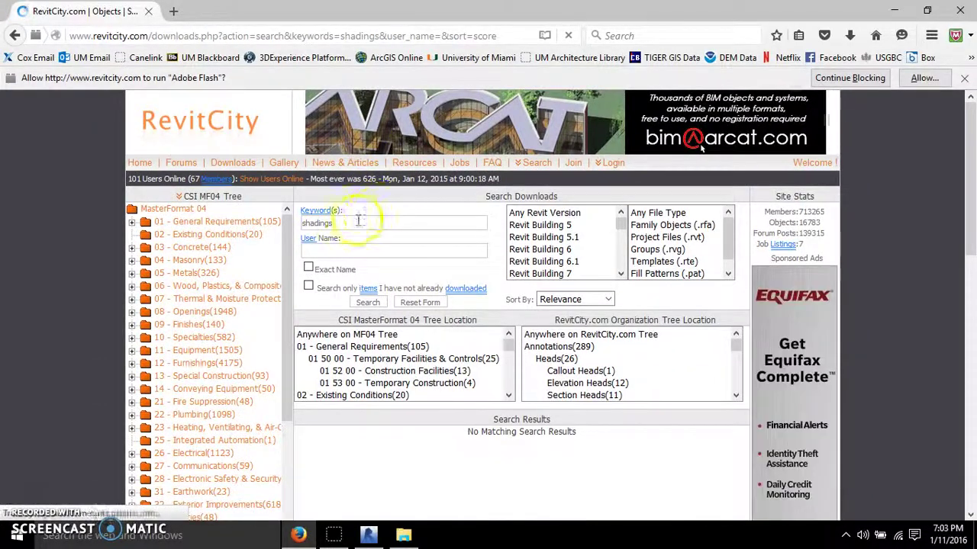
key("BackSpace")
key("Return")
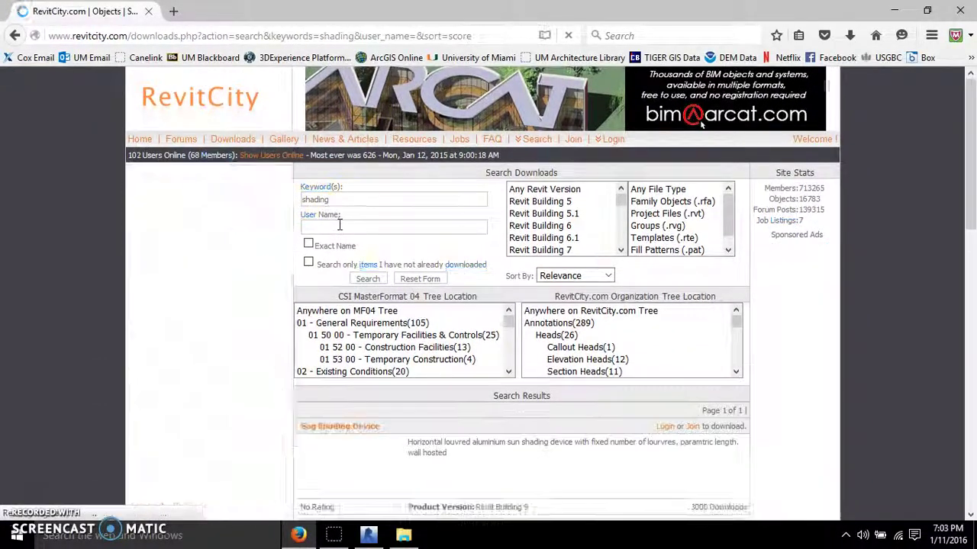
scroll(392, 316, "down", 5)
scroll(408, 317, "down", 10)
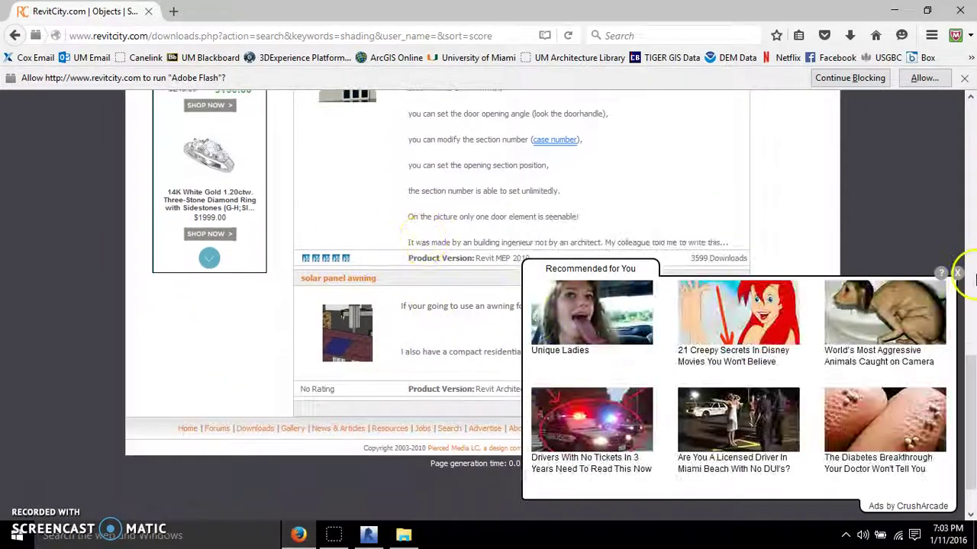
left_click(957, 273)
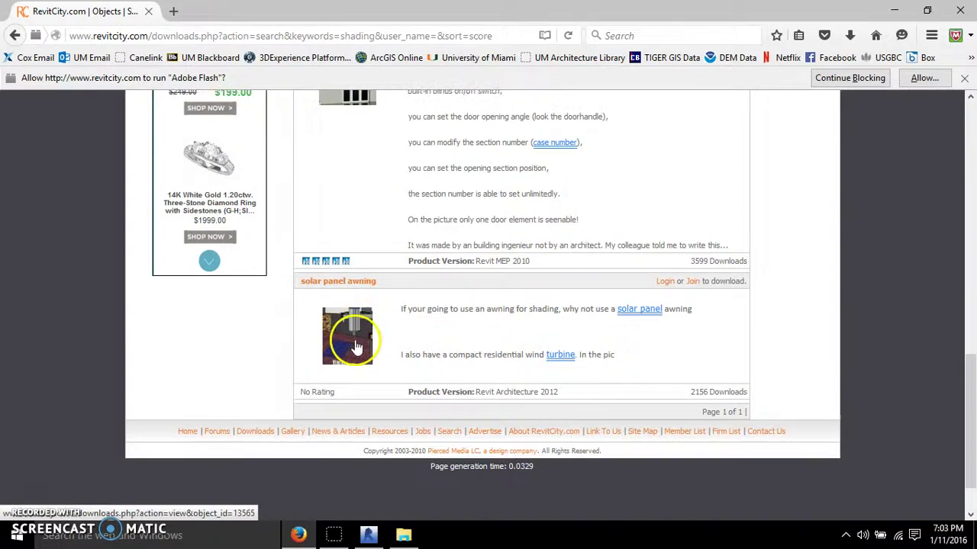
scroll(359, 328, "up", 8)
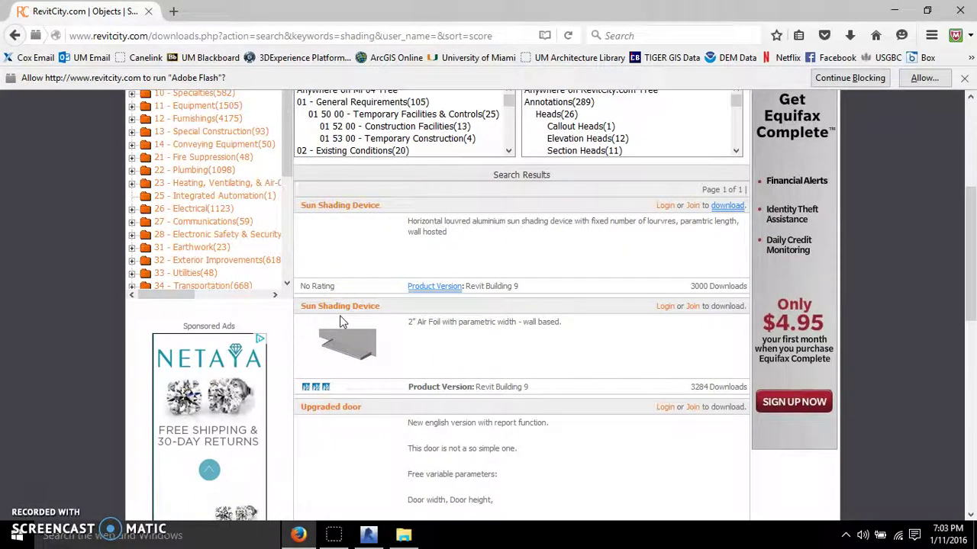
scroll(339, 315, "up", 3)
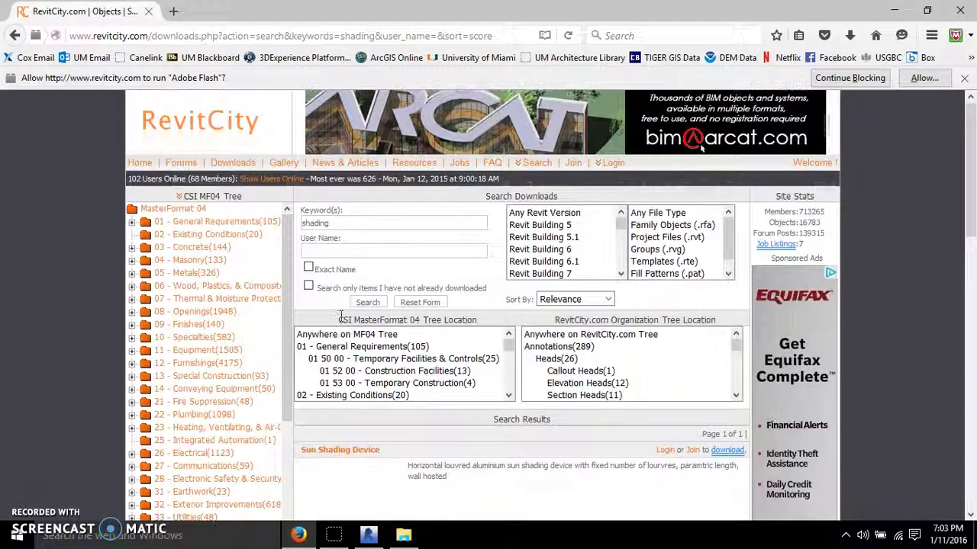
double_click(312, 222)
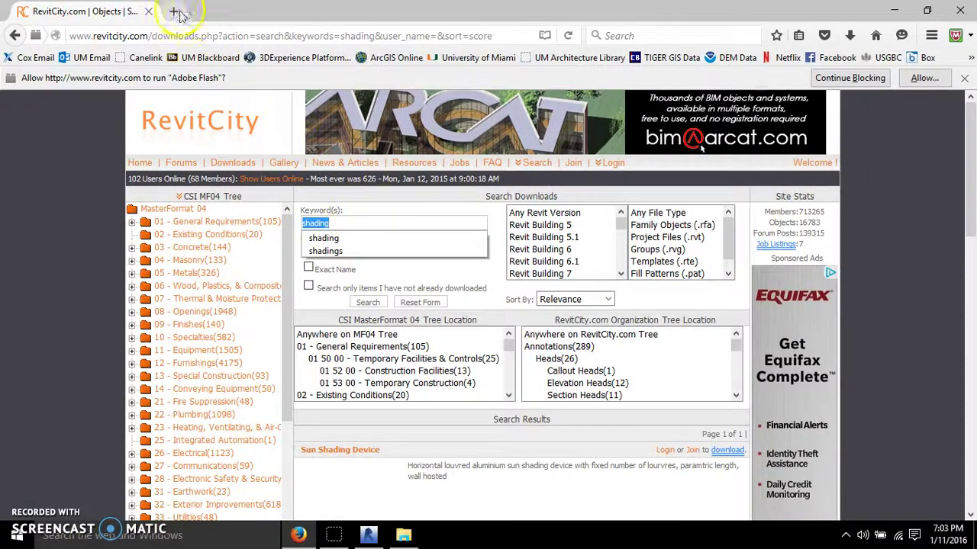
Load autodesk.com, look through its home page, and minimize the browser to return to Revit
double_click(168, 35)
left_click(168, 35)
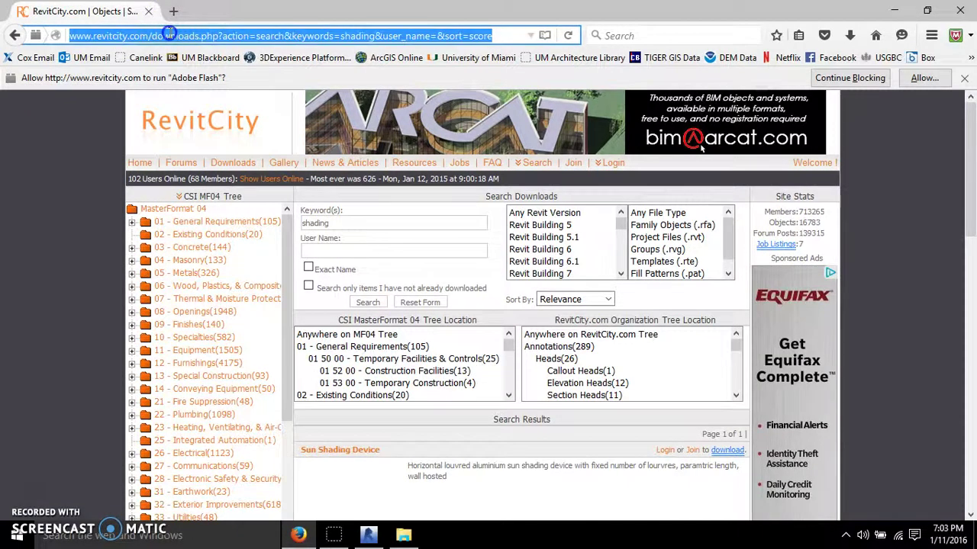
type("autodesk.com")
key("Return")
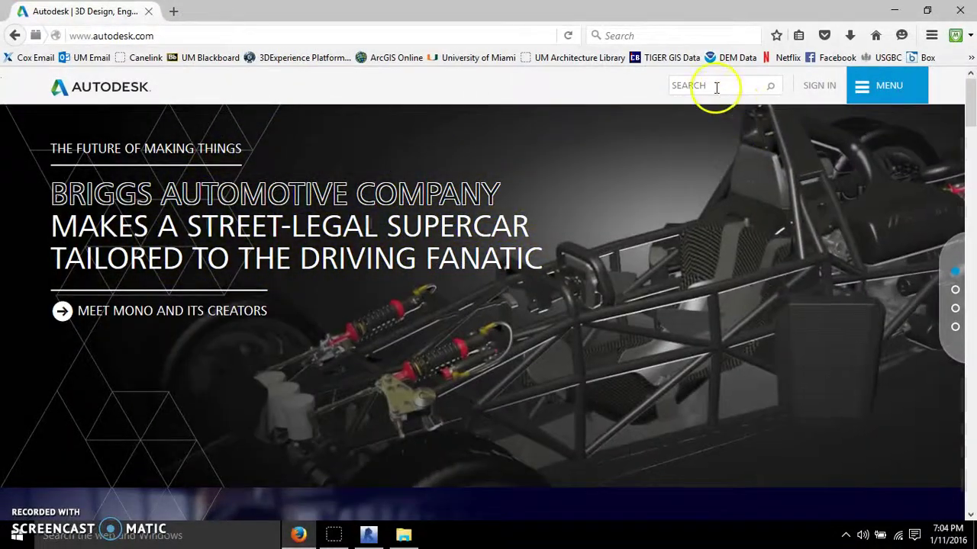
scroll(512, 229, "down", 4)
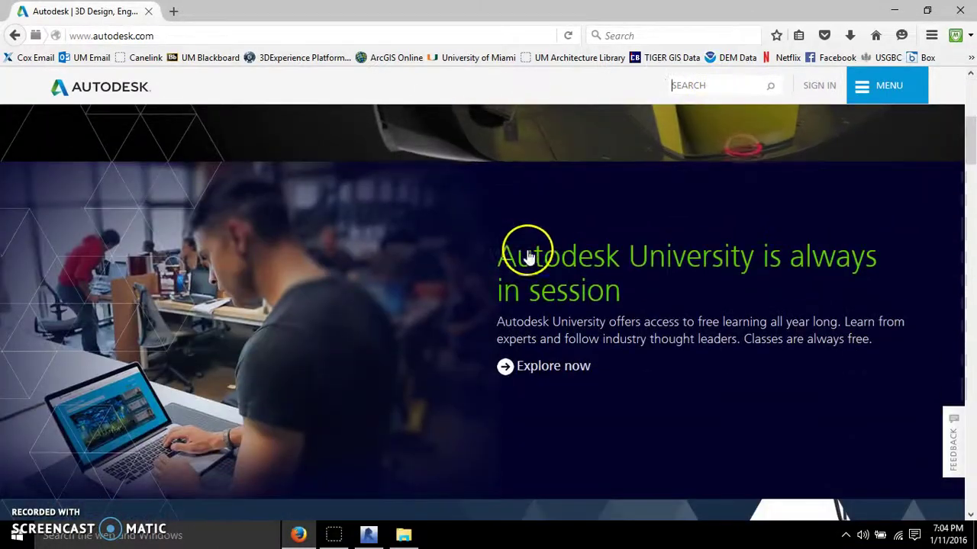
scroll(525, 245, "down", 5)
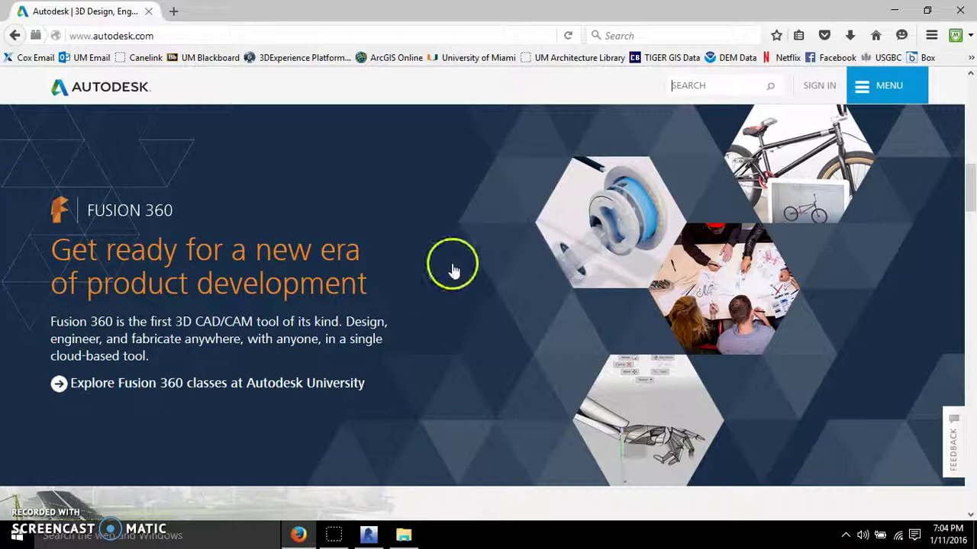
left_click(896, 11)
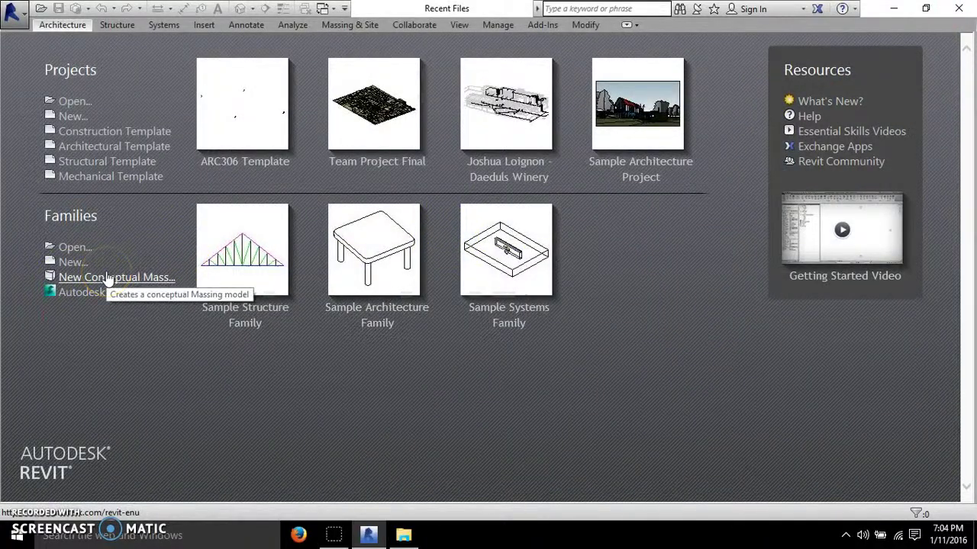
Create a new project from the Architectural Template
left_click(279, 172)
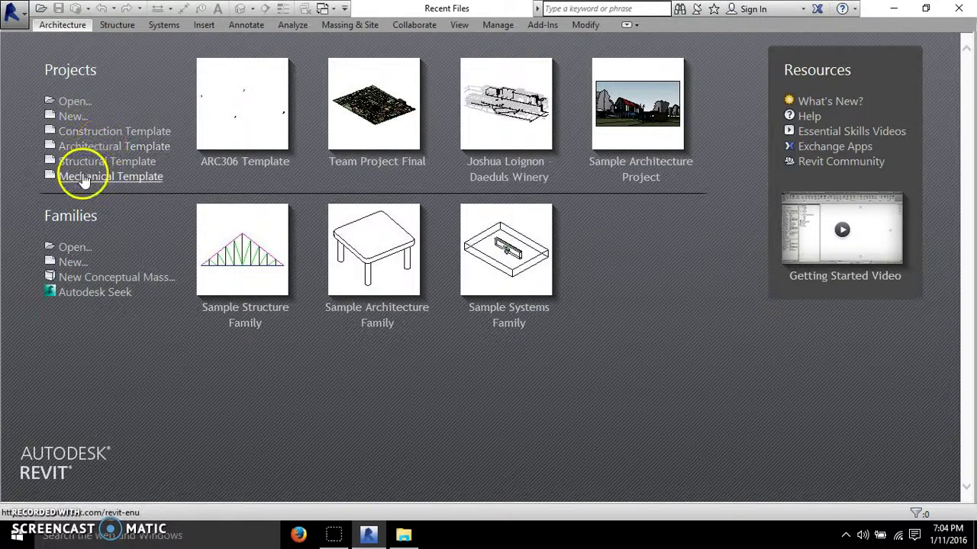
left_click(130, 149)
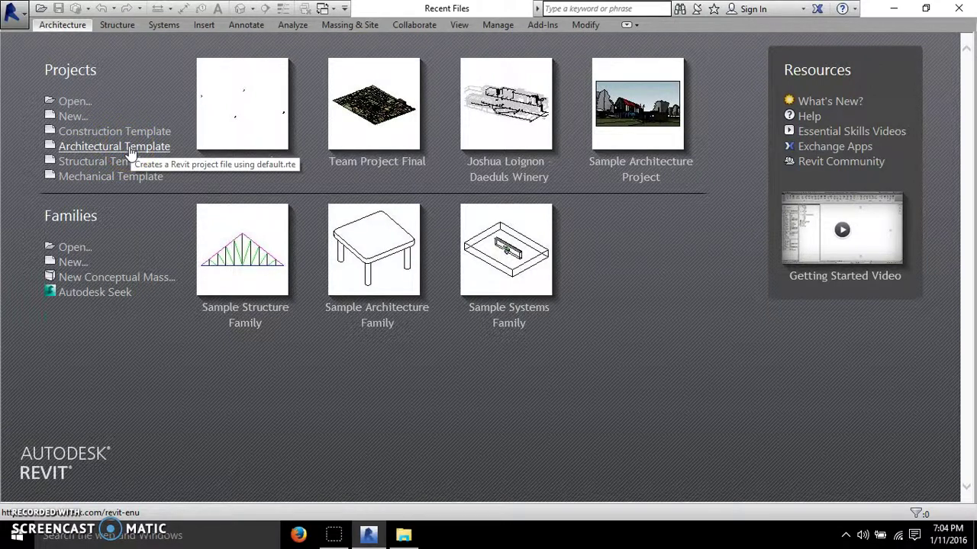
left_click(138, 150)
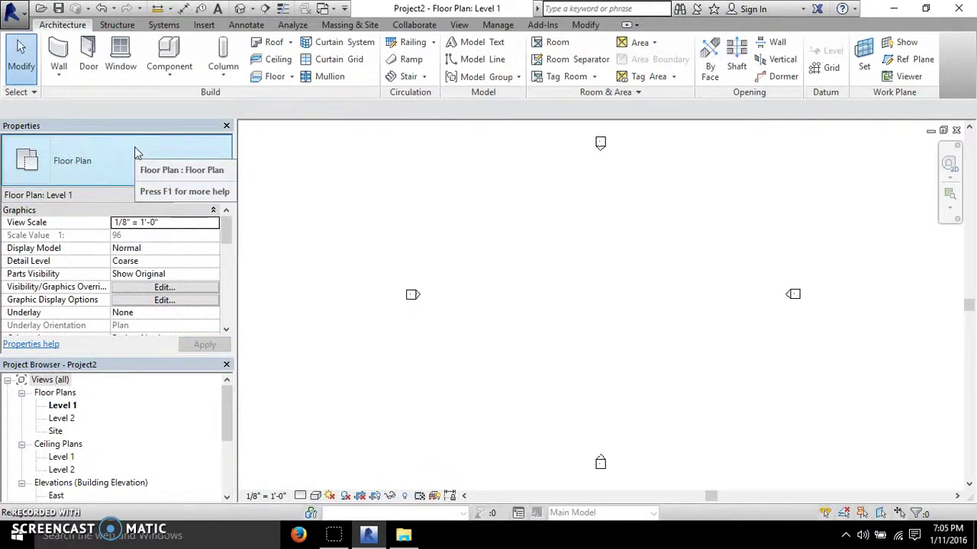
Examine the Project Browser's floor plans, ceiling plans, elevations and sheets, and close the project without saving
scroll(98, 403, "down", 1)
scroll(94, 407, "up", 1)
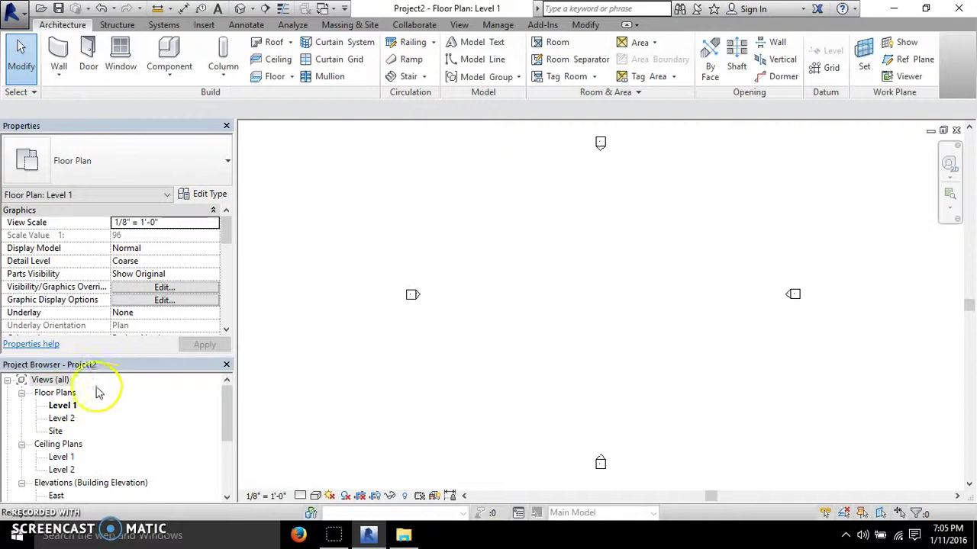
scroll(69, 391, "down", 1)
scroll(69, 405, "up", 1)
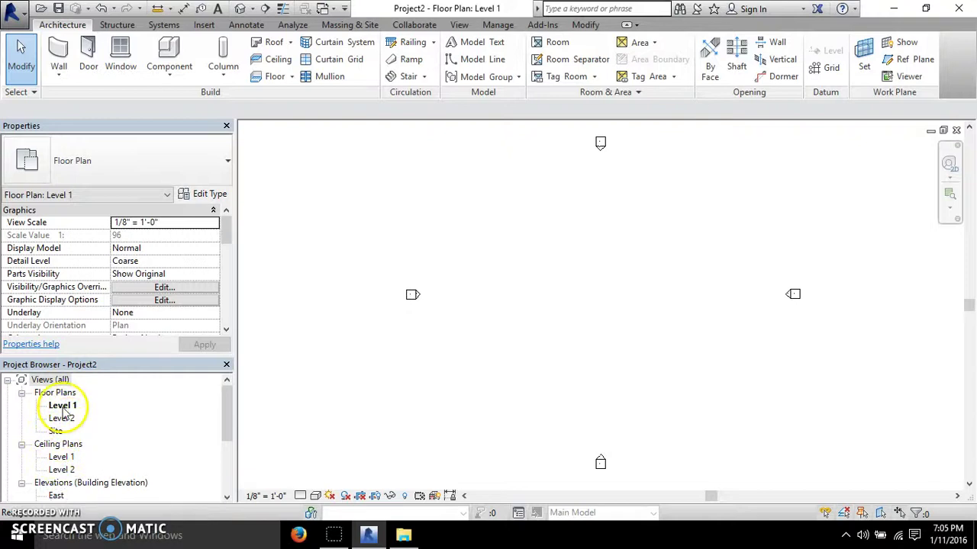
scroll(64, 410, "down", 3)
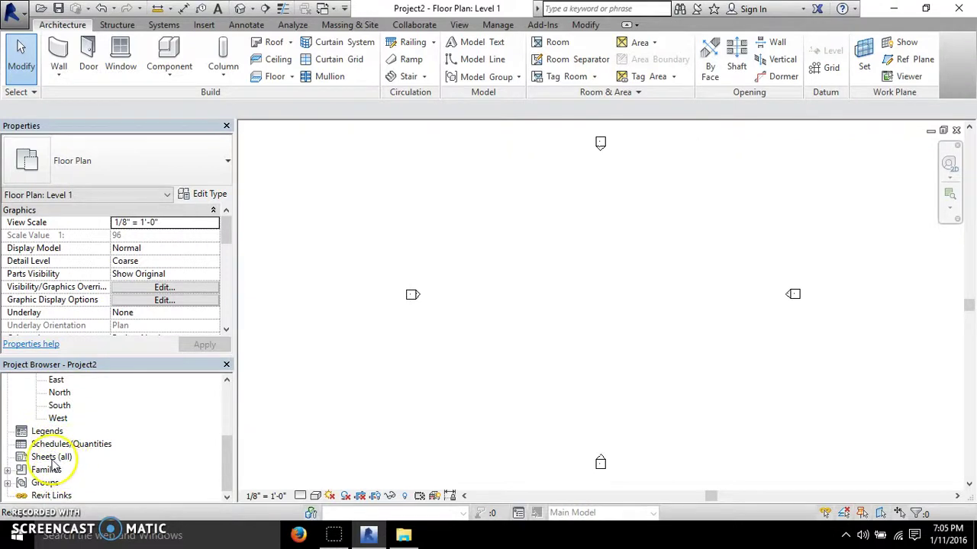
scroll(54, 462, "up", 3)
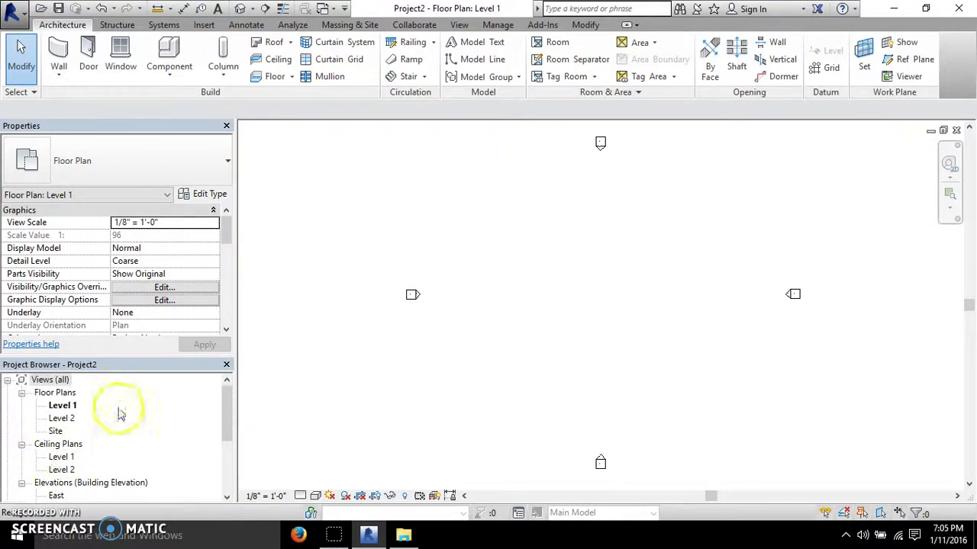
scroll(67, 421, "down", 2)
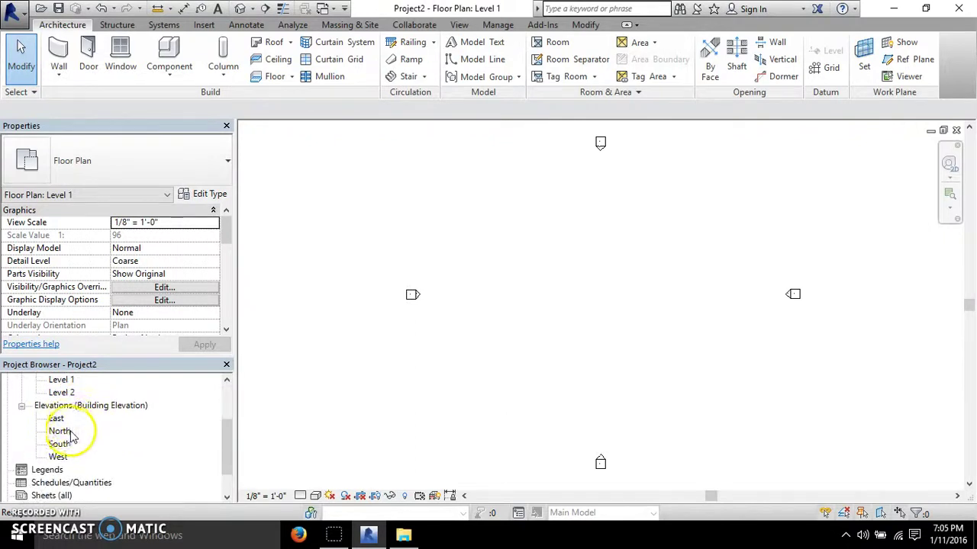
scroll(67, 443, "up", 1)
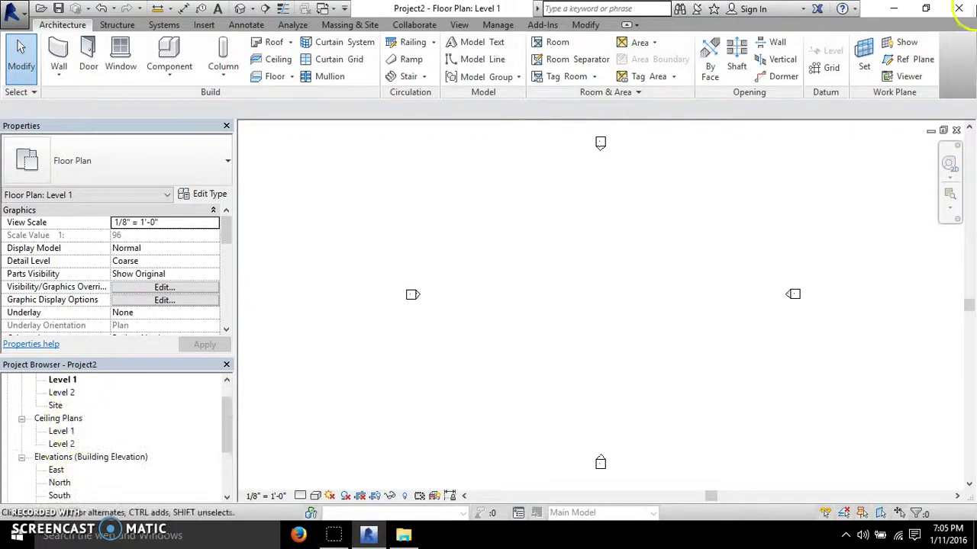
left_click(956, 131)
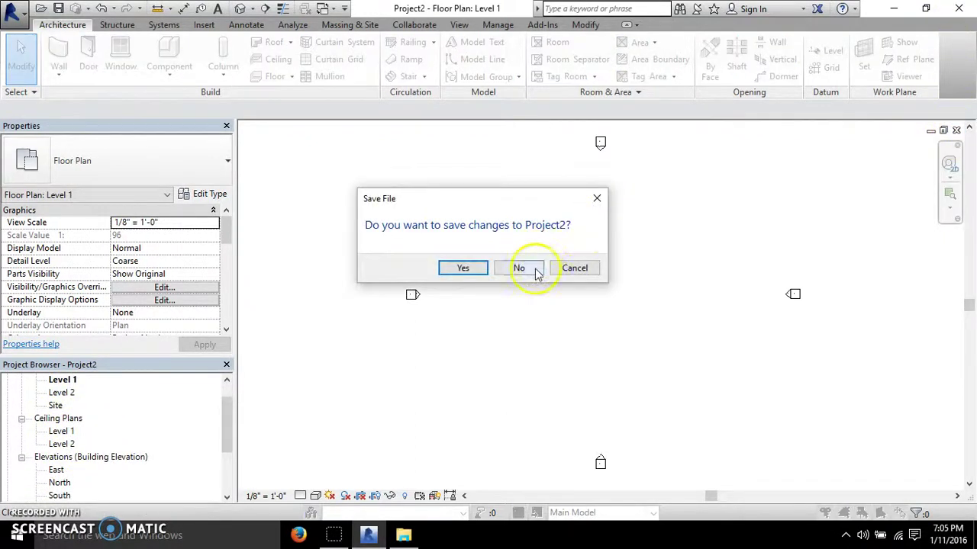
left_click(524, 268)
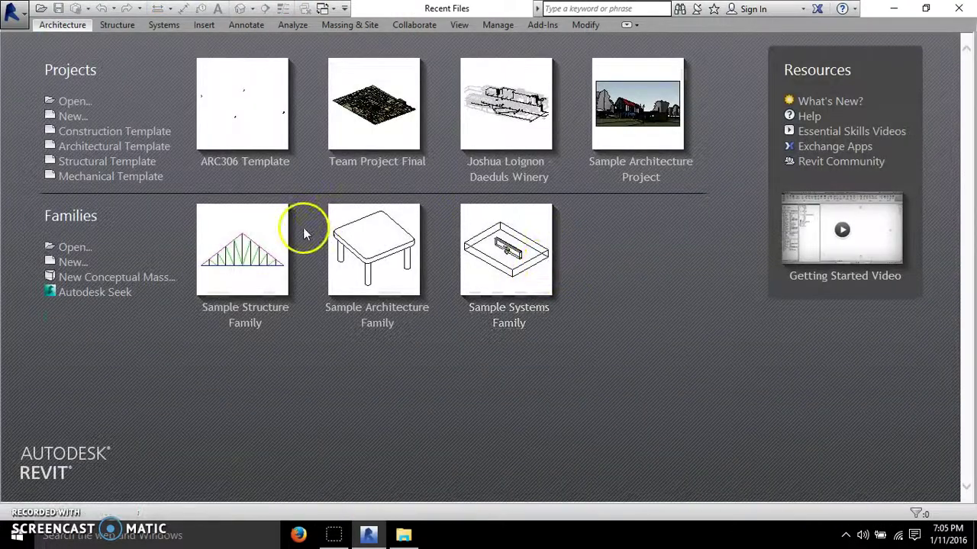
left_click(221, 171)
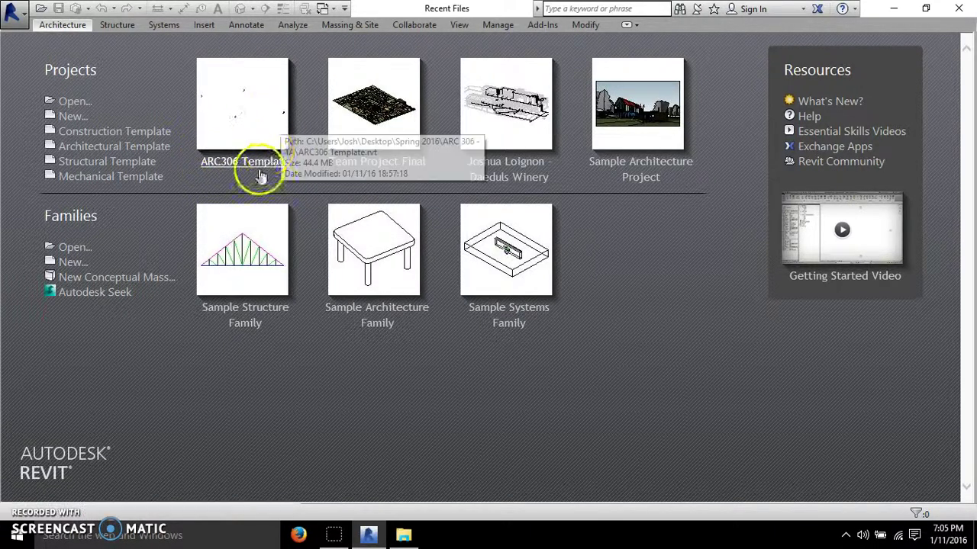
left_click(245, 134)
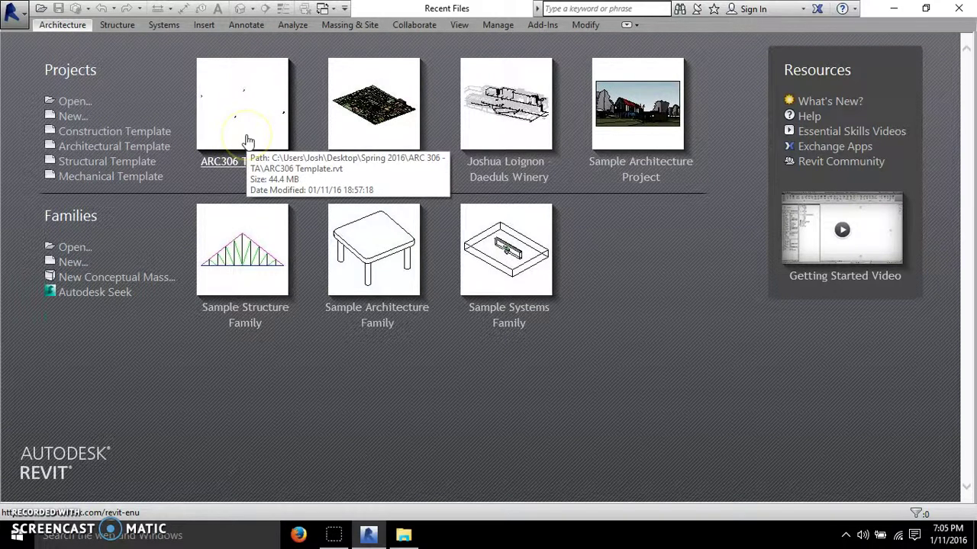
left_click(246, 177)
left_click(258, 137)
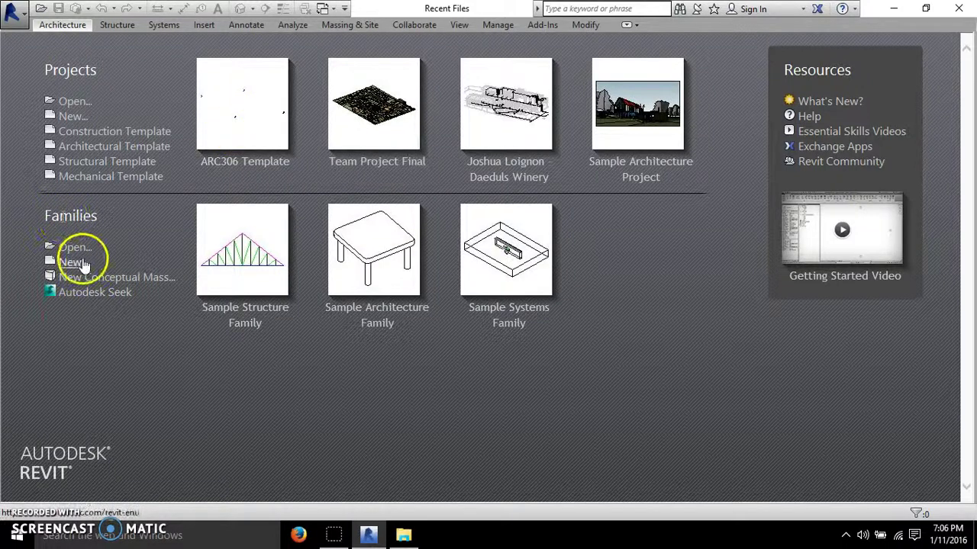
Look at the project Open dialog and the New Project template choices, including the US Imperial template files, closing both without creating a project
left_click(77, 104)
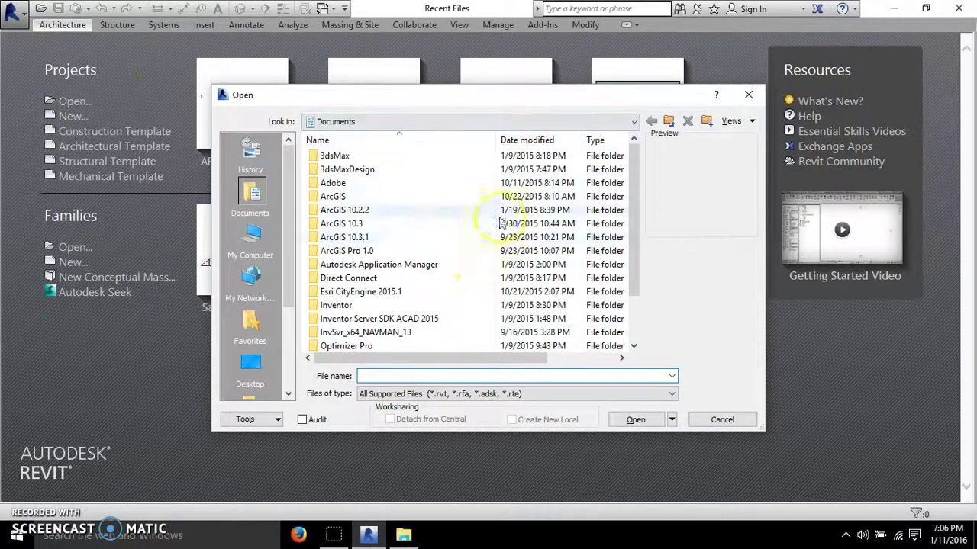
left_click(749, 95)
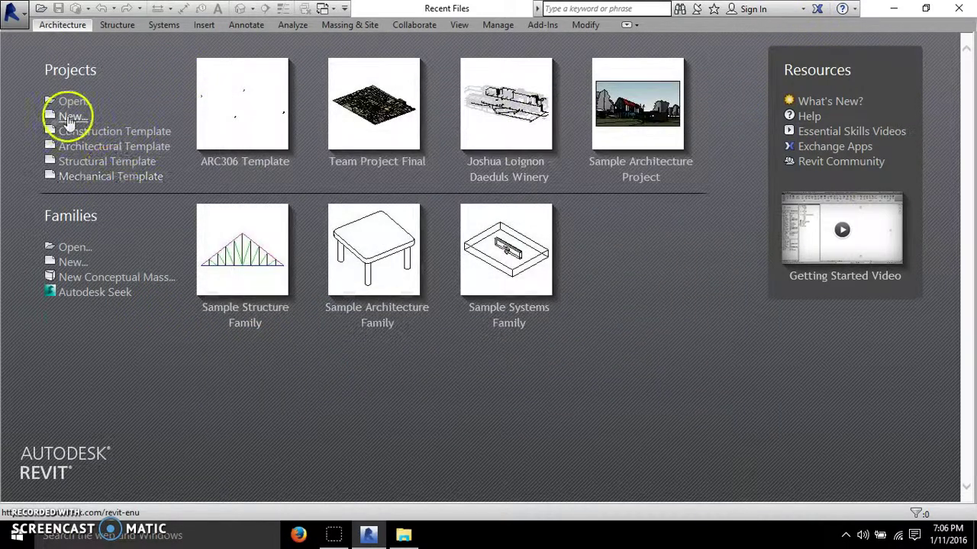
left_click(73, 117)
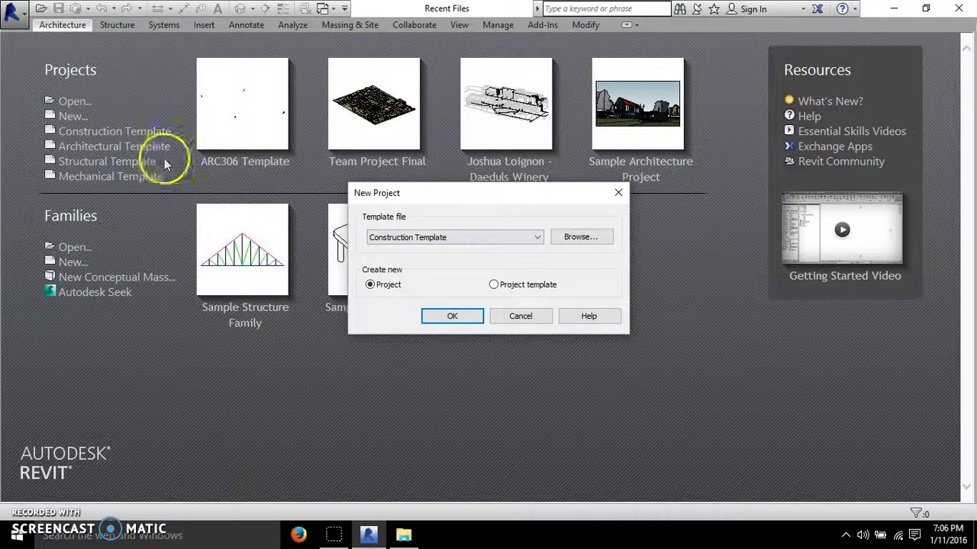
left_click(402, 233)
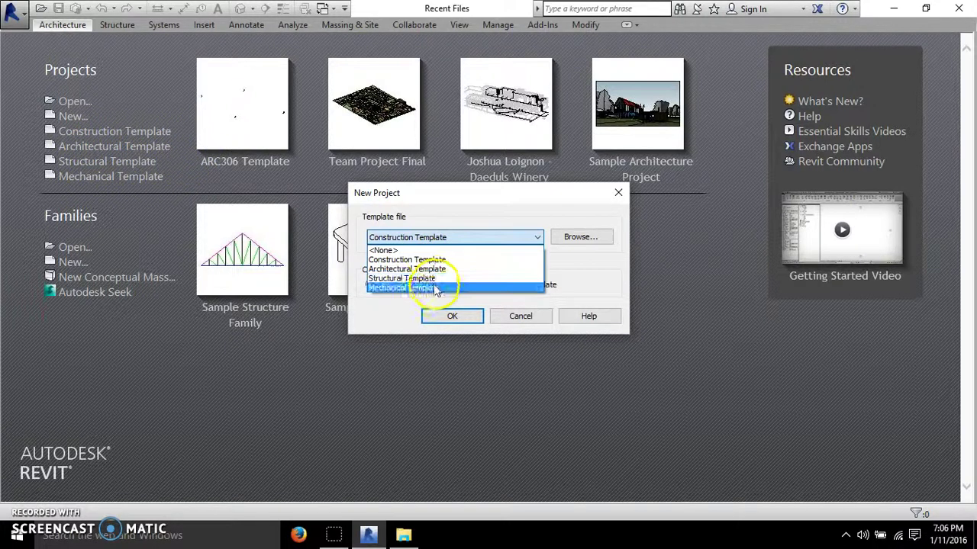
left_click(527, 206)
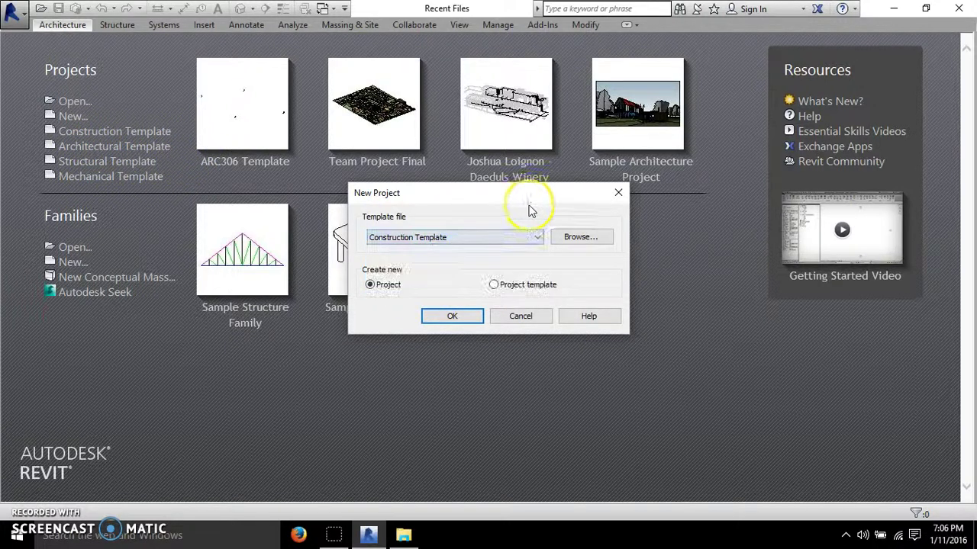
left_click(580, 236)
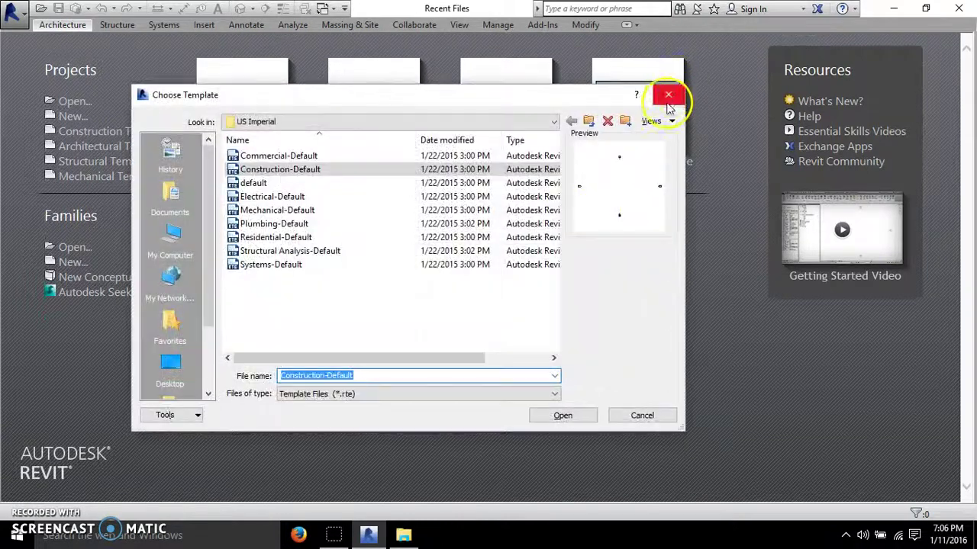
left_click(674, 93)
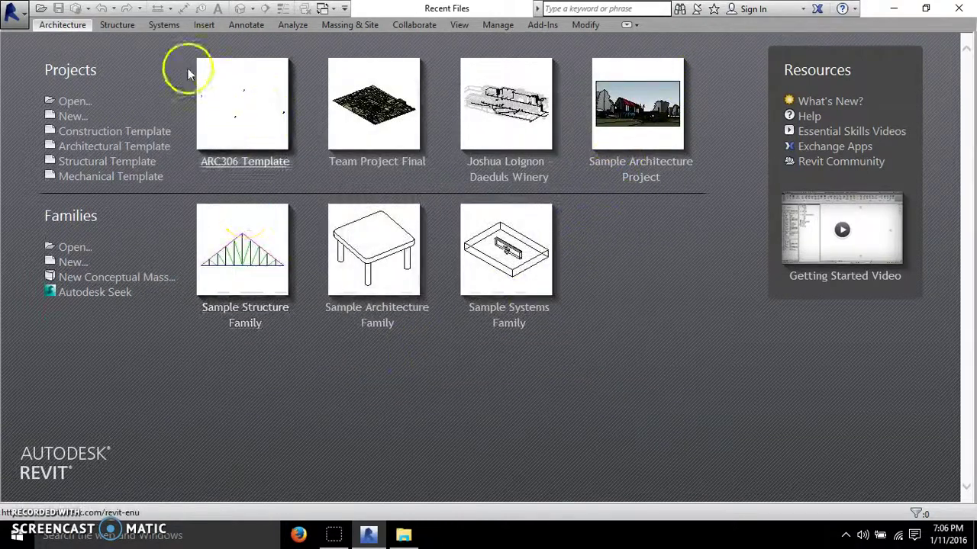
Close the project Open dialog after viewing it and open the recent ARC306 Template project instead
left_click(73, 102)
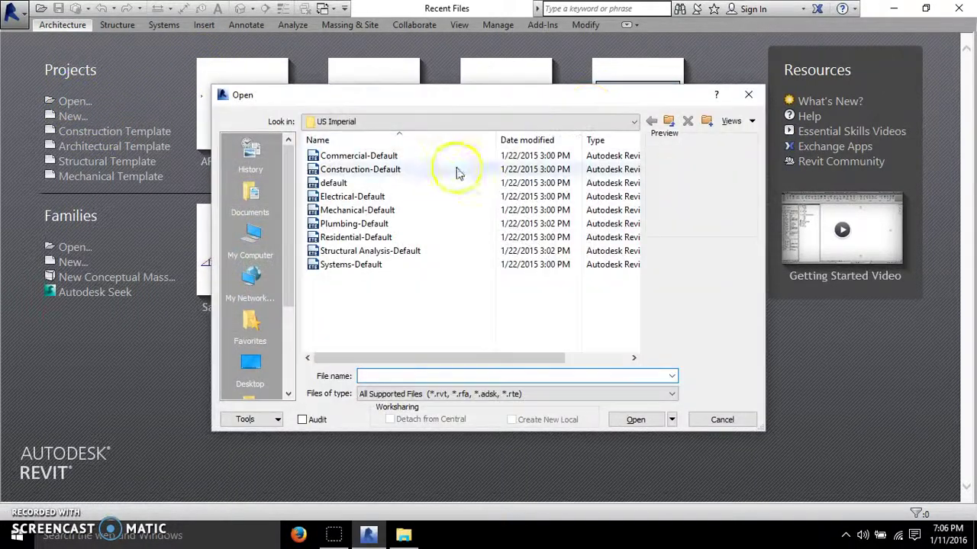
left_click(747, 94)
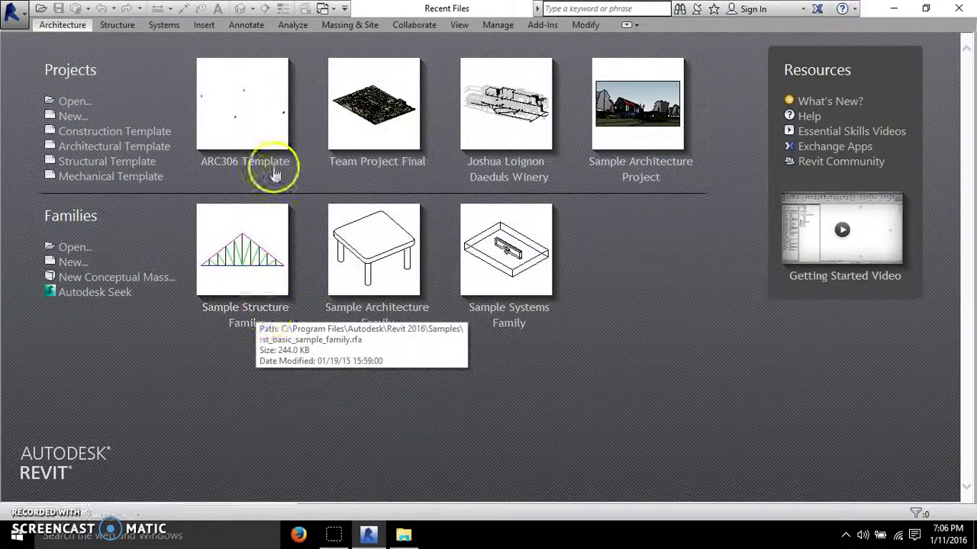
left_click(265, 135)
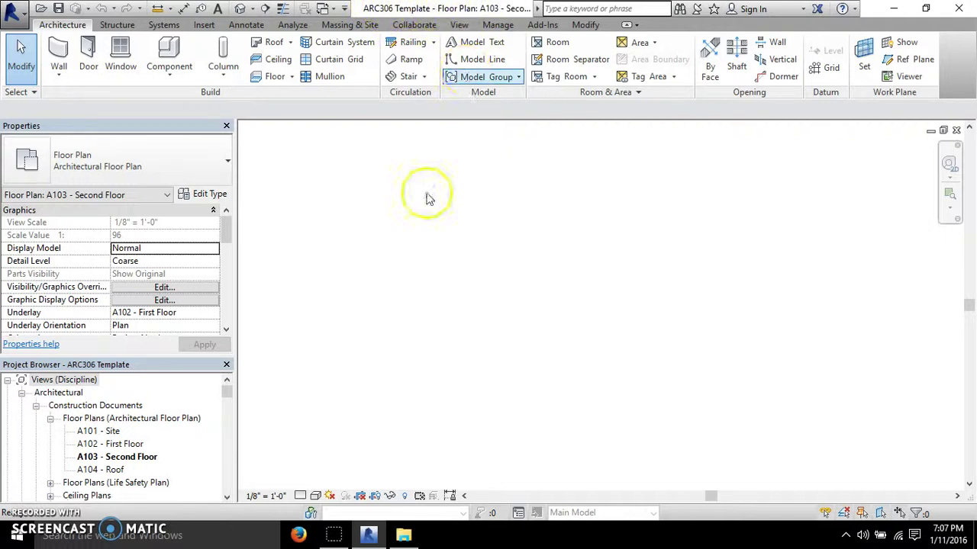
Collapse the Construction Documents and Architectural view groups in the Project Browser and go through the discipline groups from Architectural to Structural
left_click(46, 380)
left_click(35, 405)
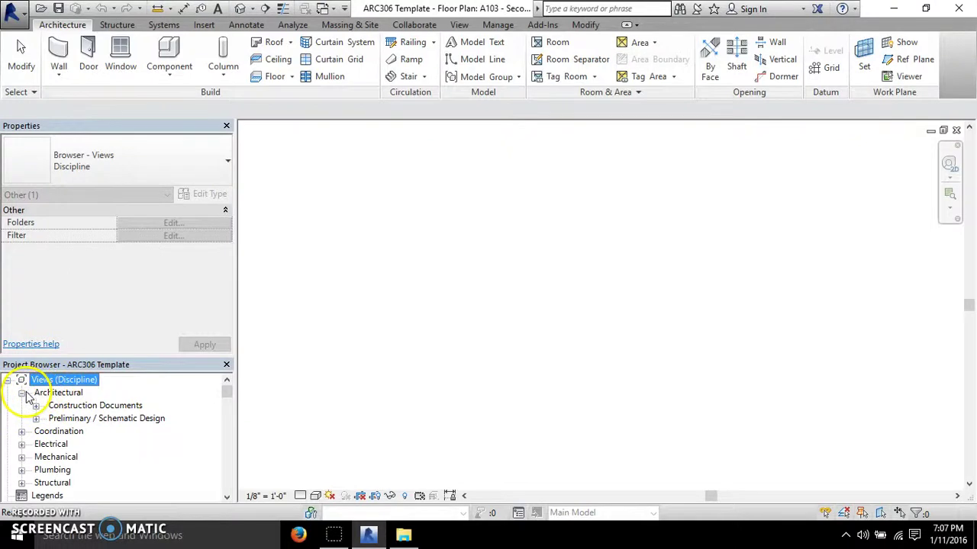
left_click(23, 393)
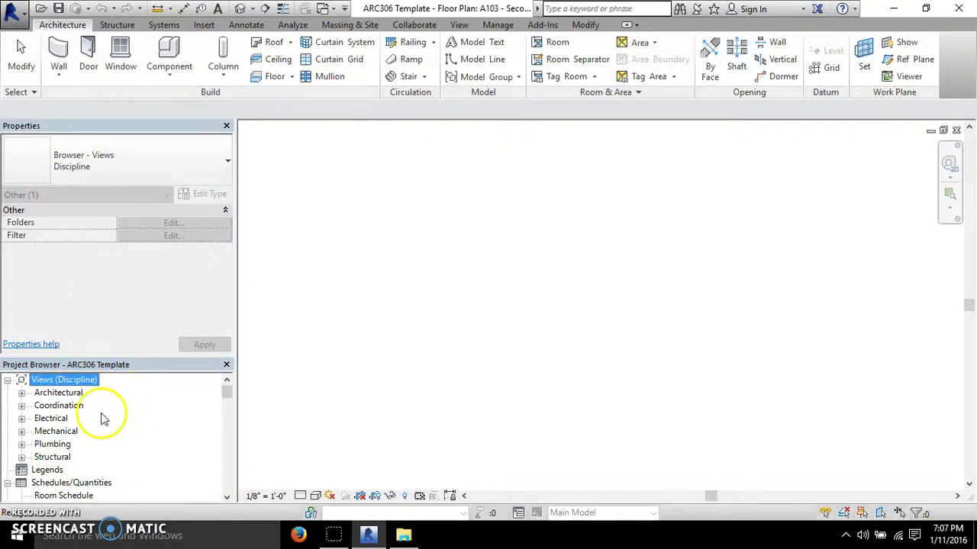
left_click(64, 393)
left_click(59, 405)
left_click(58, 431)
left_click(55, 444)
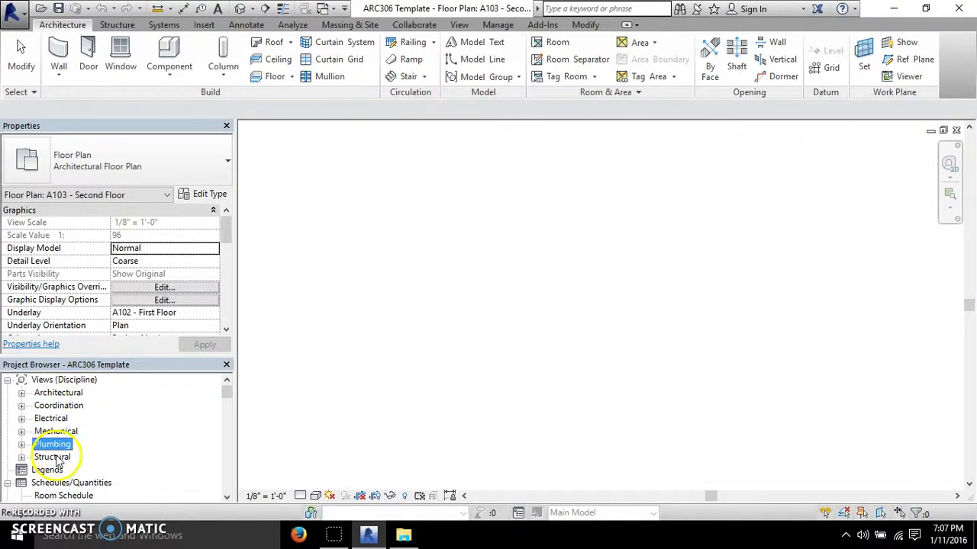
left_click(69, 395)
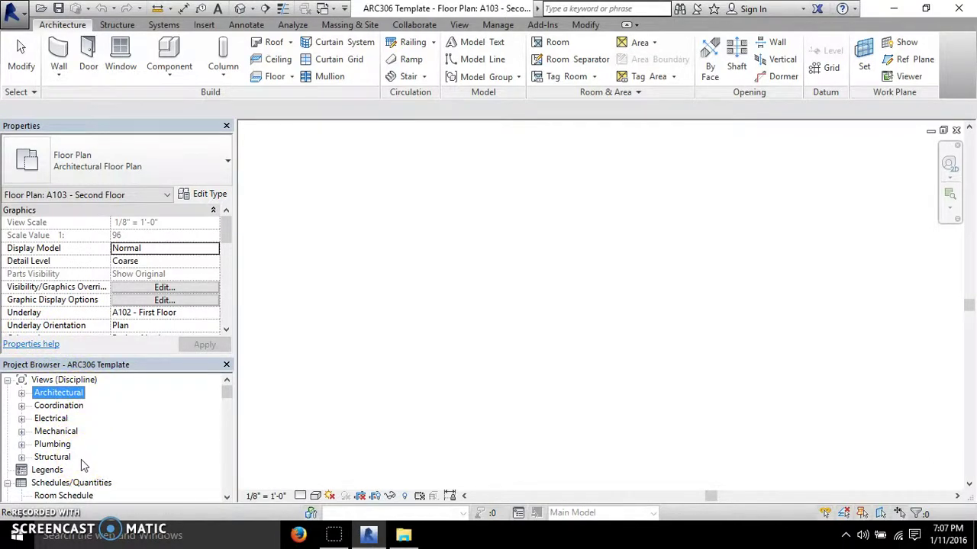
Examine the template's schedules and its sheet groups from Preliminary / Schematic Design to Coordination in the Project Browser
scroll(77, 443, "down", 2)
scroll(76, 442, "up", 1)
scroll(120, 392, "down", 2)
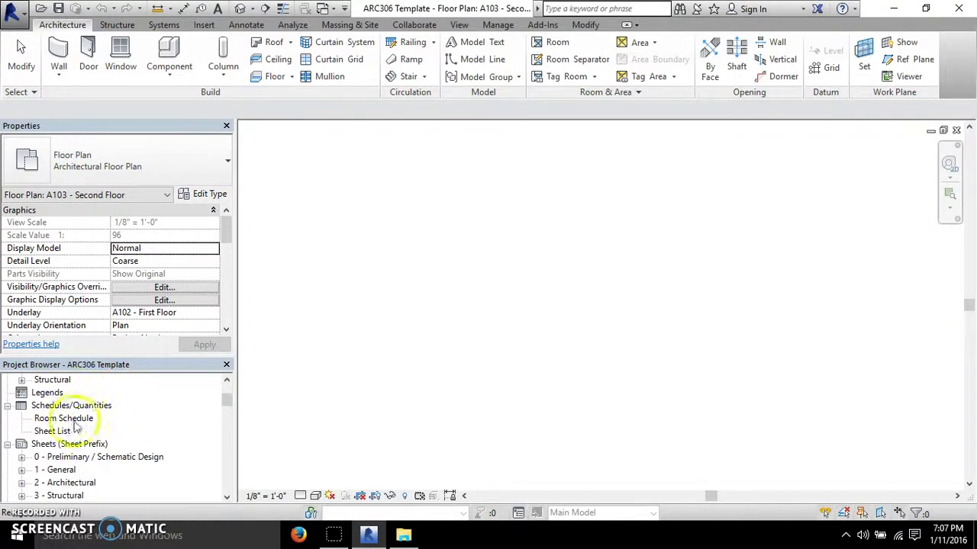
scroll(61, 427, "down", 1)
scroll(115, 427, "down", 2)
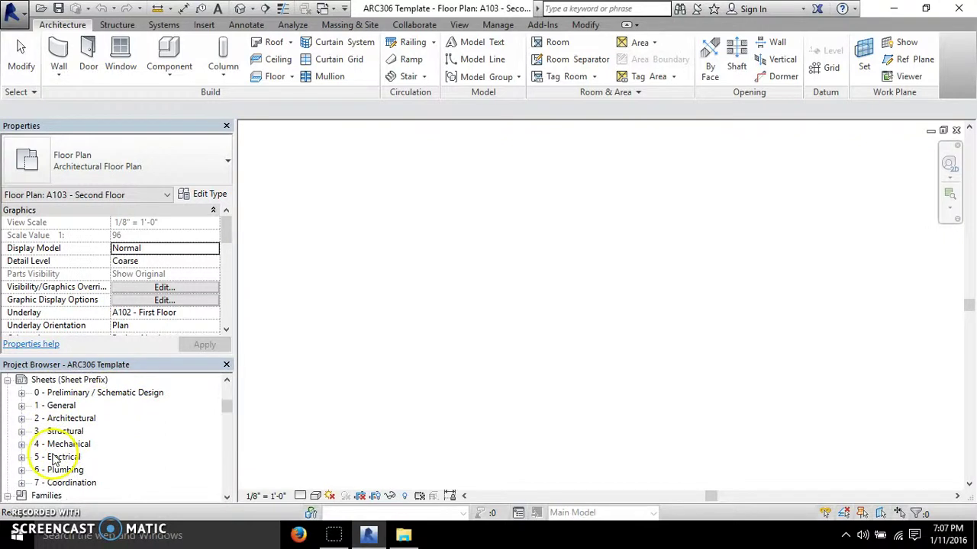
left_click(57, 392)
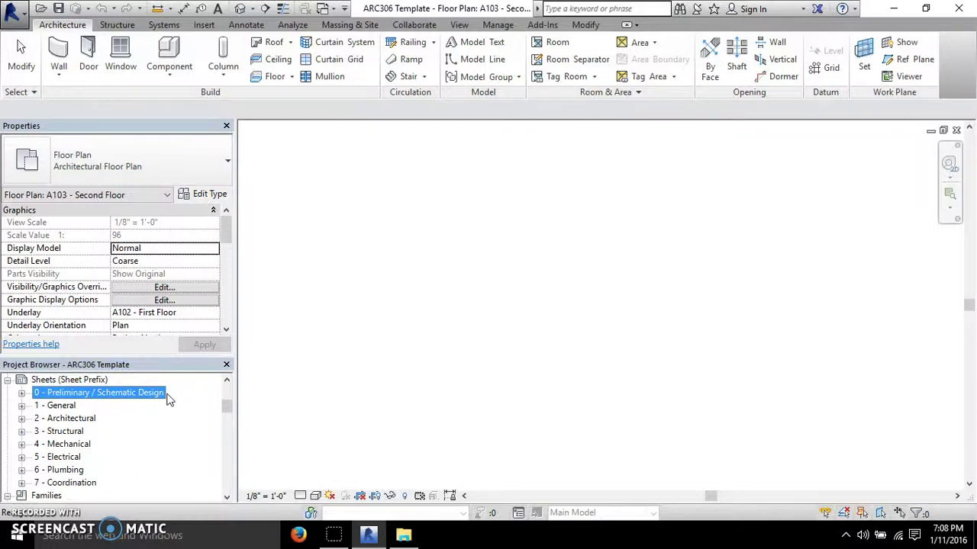
left_click(56, 406)
scroll(66, 462, "down", 1)
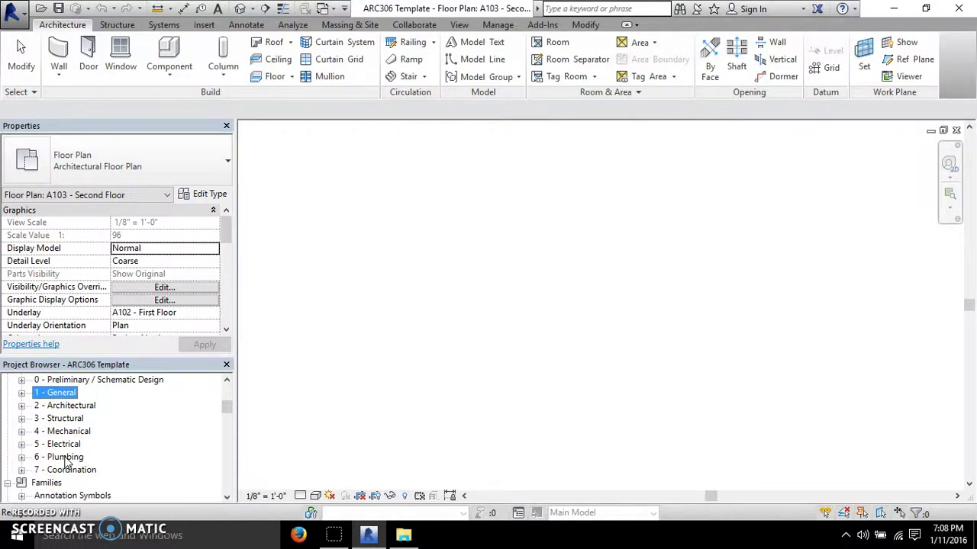
Review the view disciplines again, selecting Mechanical and glancing over the legends and schedules below them
scroll(65, 461, "up", 4)
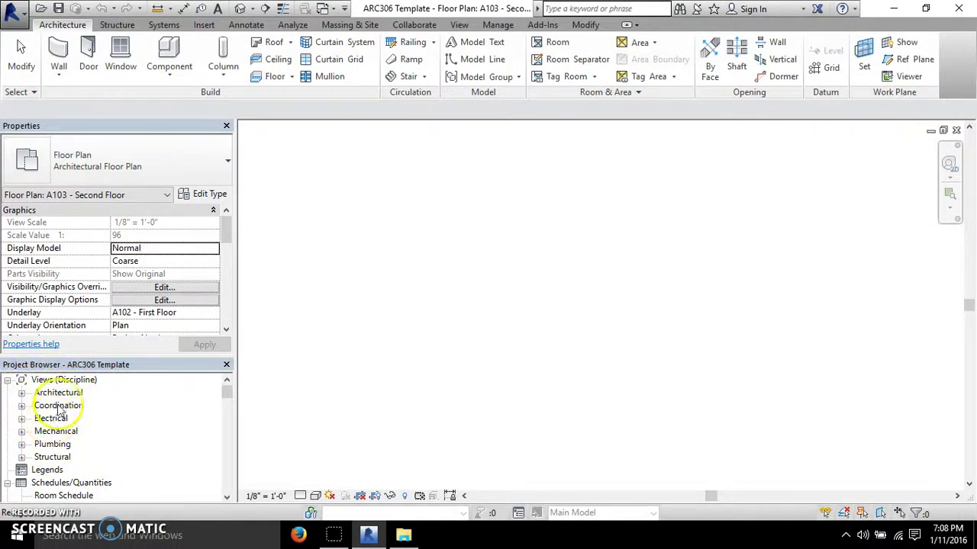
left_click(80, 432)
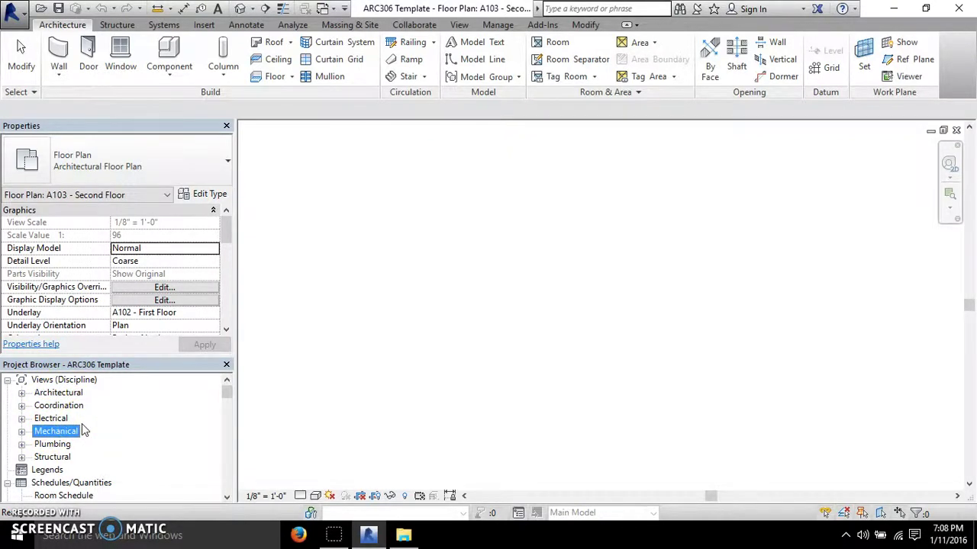
scroll(81, 423, "down", 1)
scroll(81, 423, "up", 1)
scroll(83, 426, "down", 1)
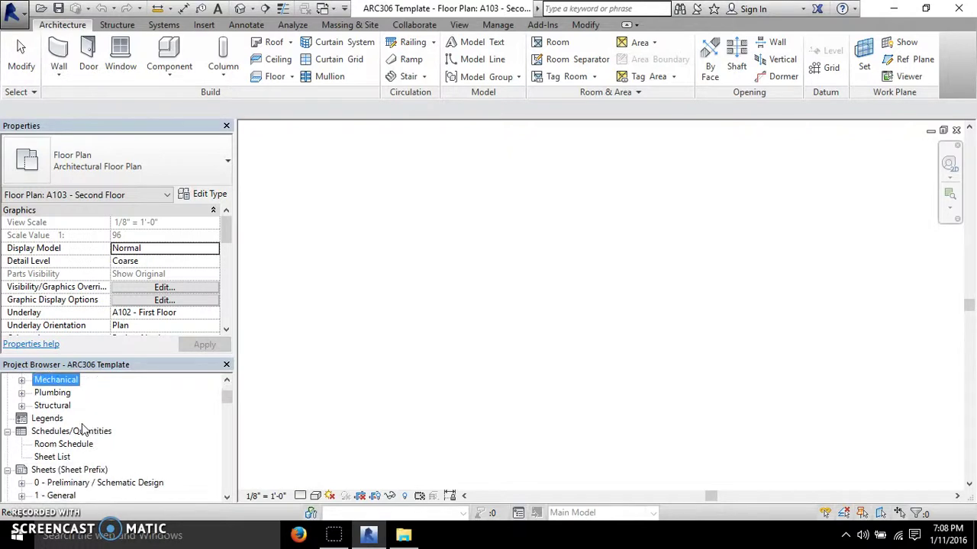
scroll(82, 426, "up", 2)
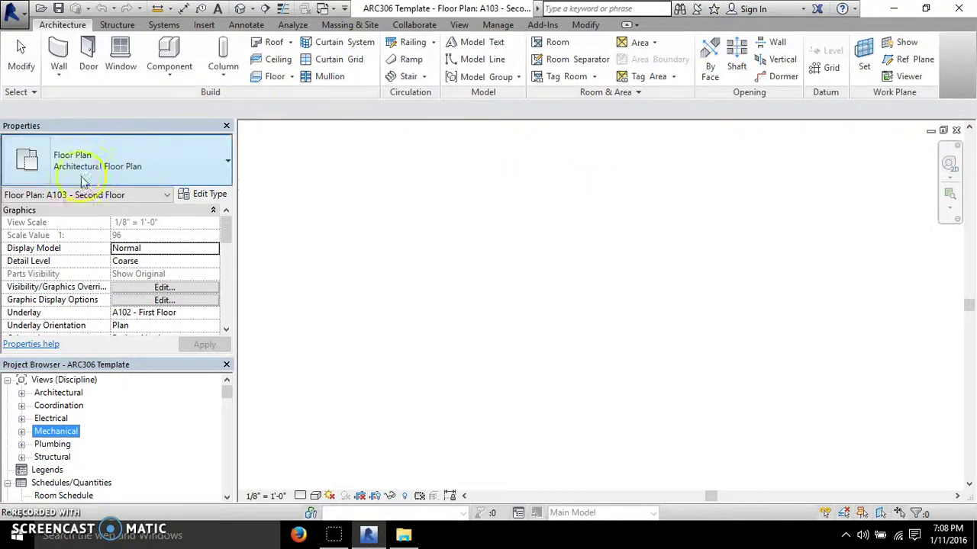
Examine the application menu's New, Save, Export and Print commands and close it without running any
left_click(17, 15)
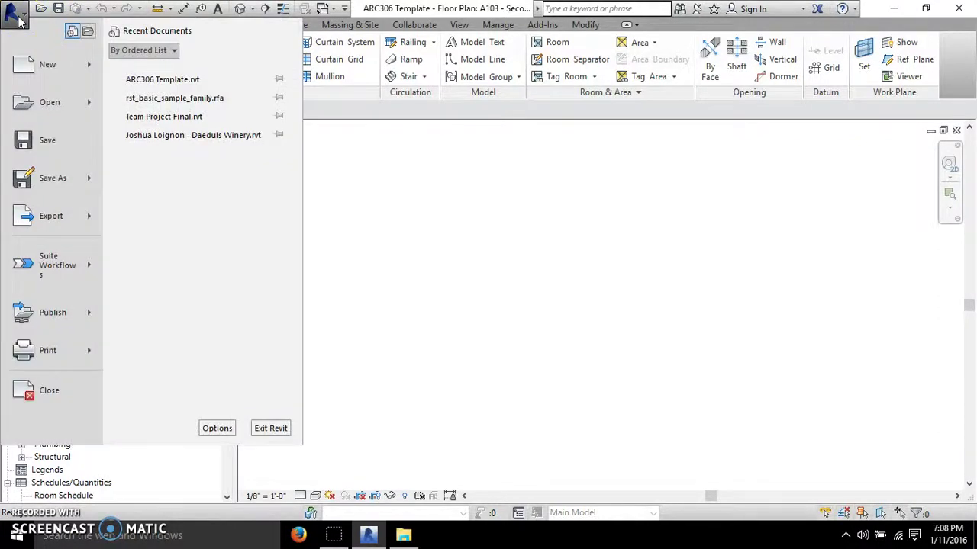
mouse_move(55, 74)
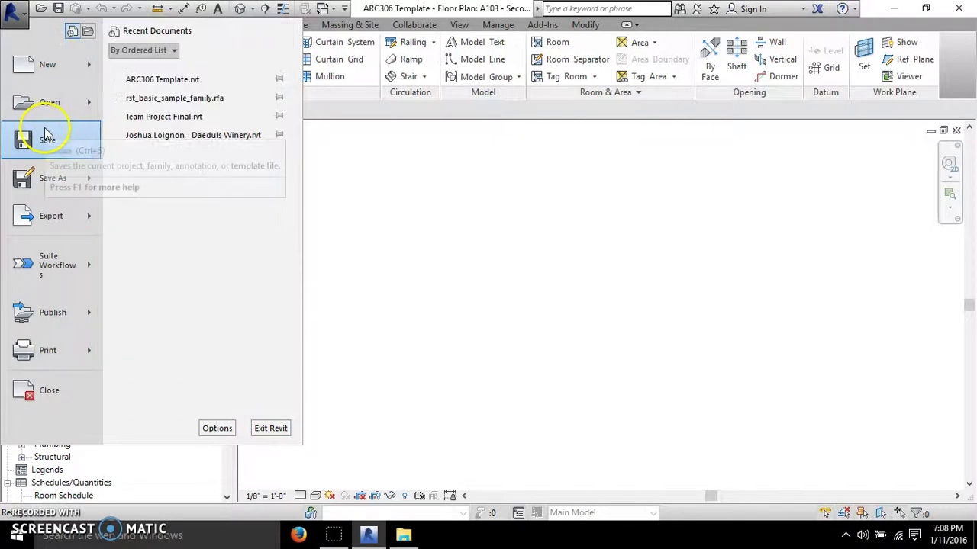
mouse_move(70, 218)
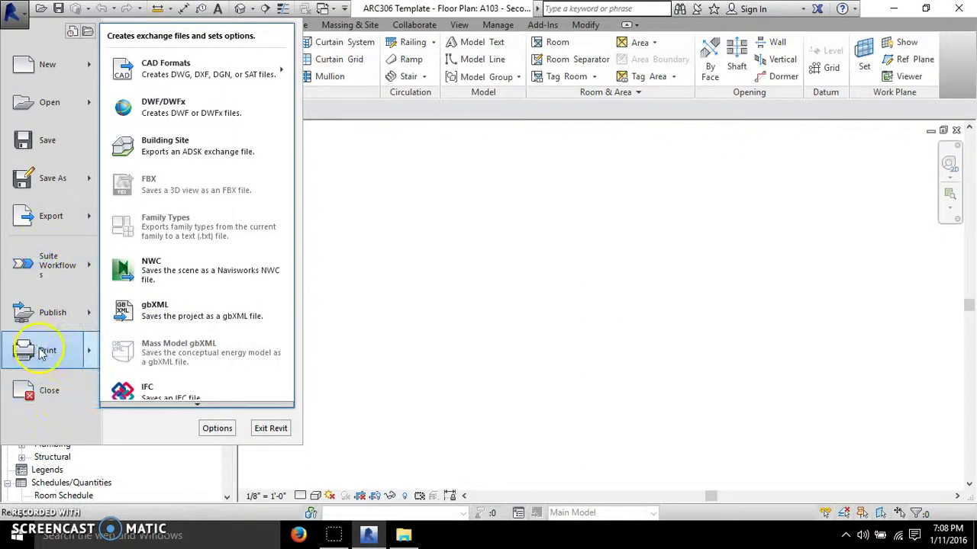
left_click(491, 348)
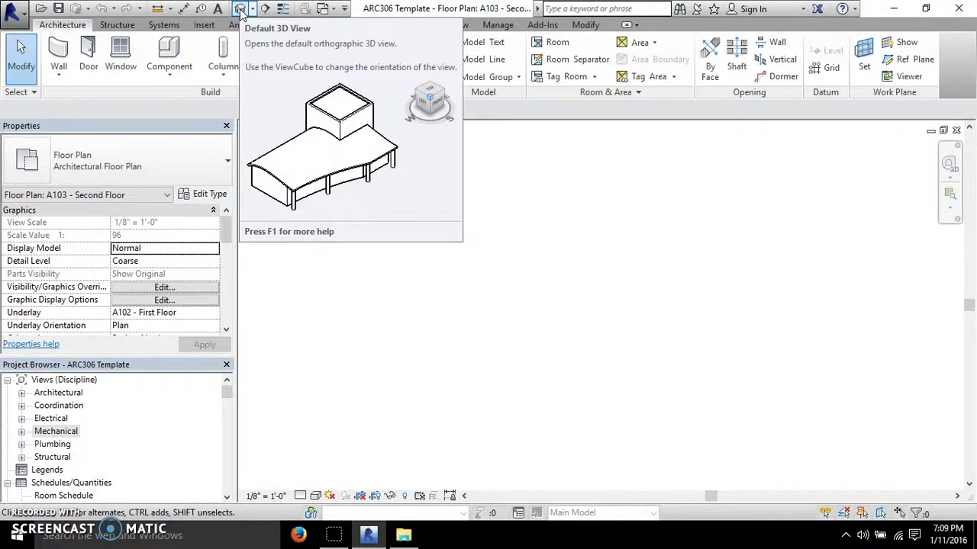
Expand the Architectural discipline's Construction Documents group and open the A103 - Second Floor plan
left_click(22, 392)
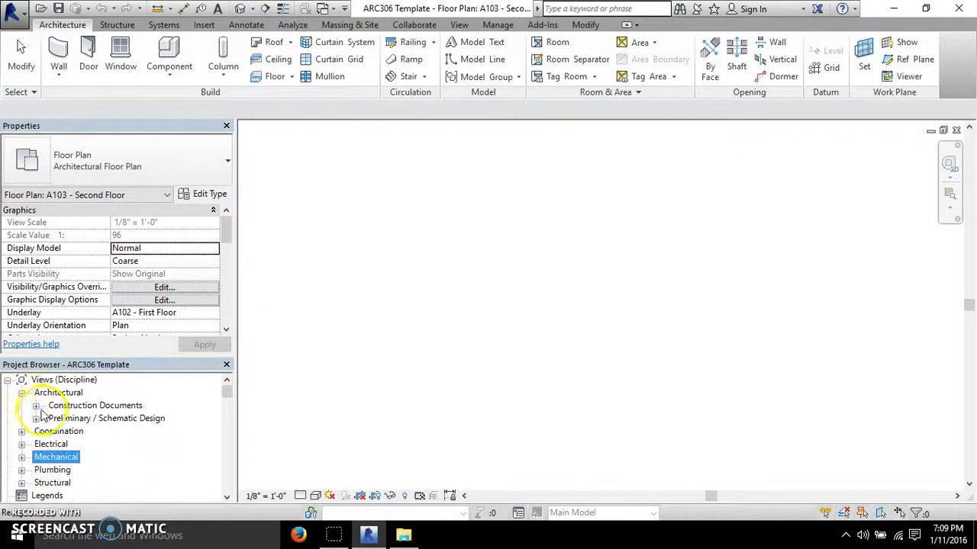
left_click(36, 405)
double_click(99, 432)
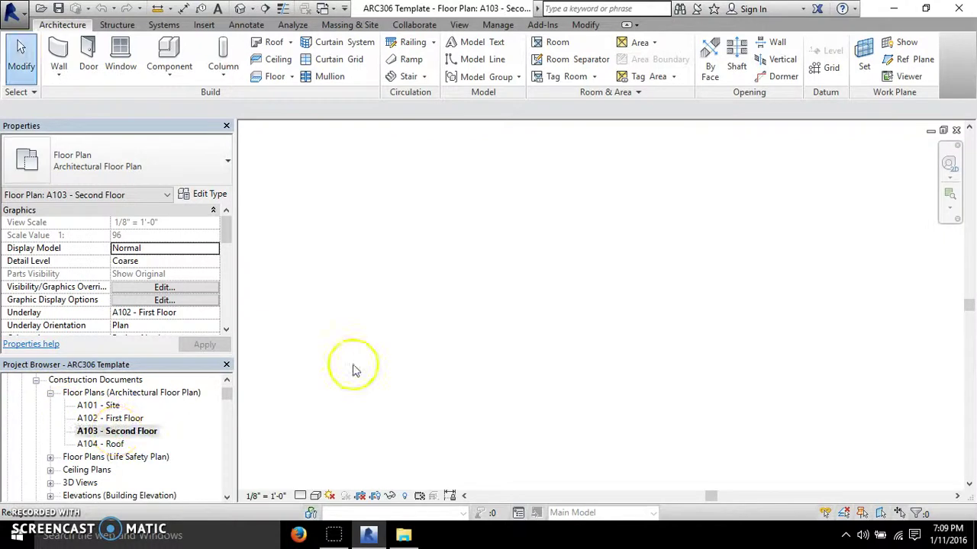
Open the default 3D view to look at it and return to the A103 - Second Floor plan
left_click(238, 9)
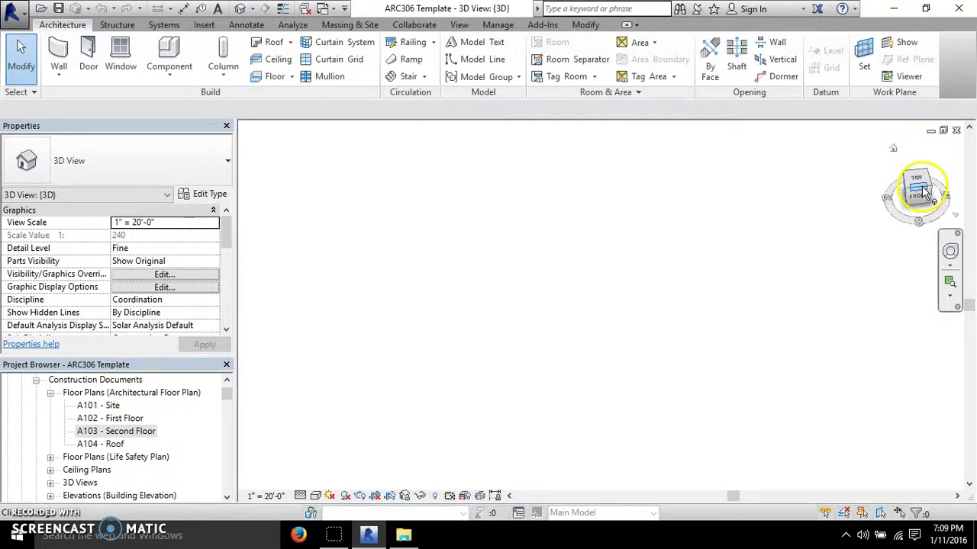
double_click(95, 432)
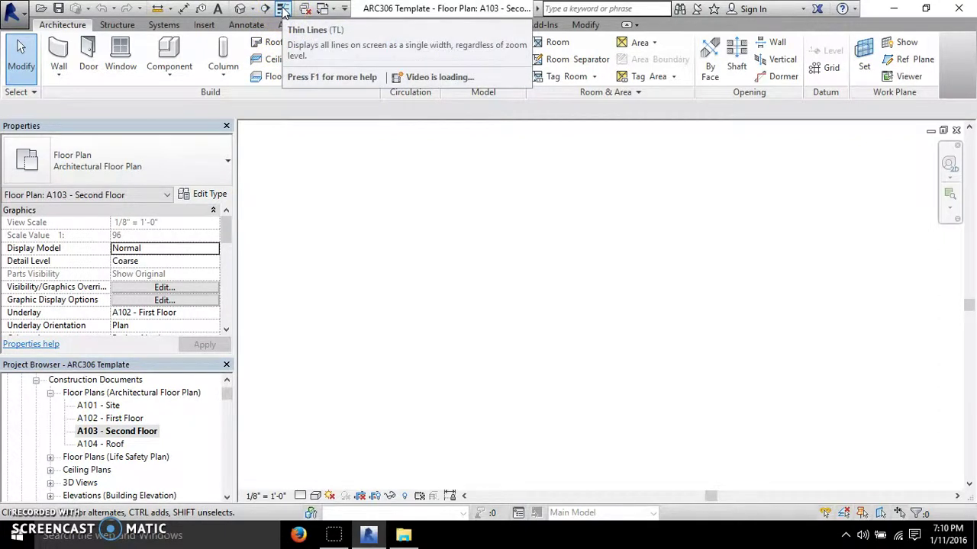
Turn off Thin Lines and draw a horizontal Generic - 16" wall about 12'-6" long on the A103 - Second Floor plan
left_click(281, 8)
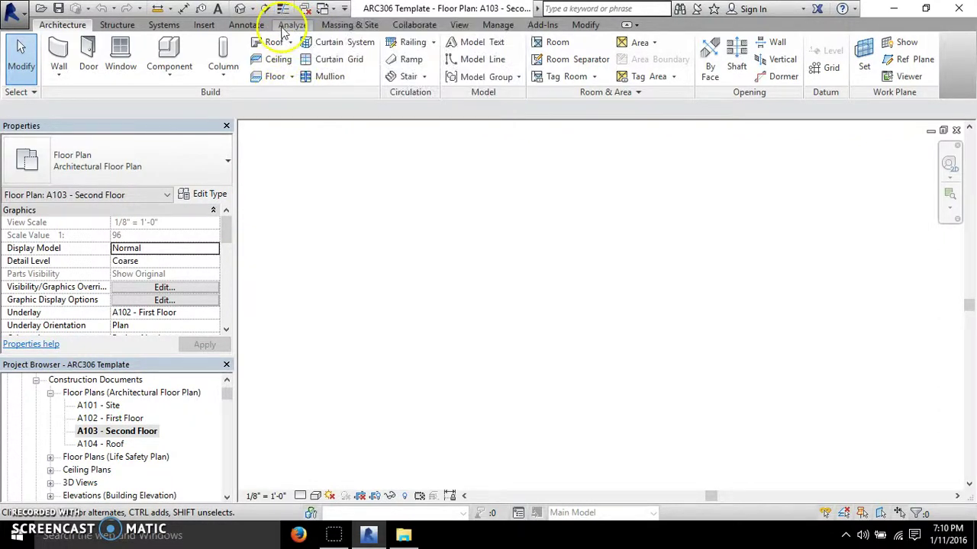
left_click(58, 55)
left_click(372, 321)
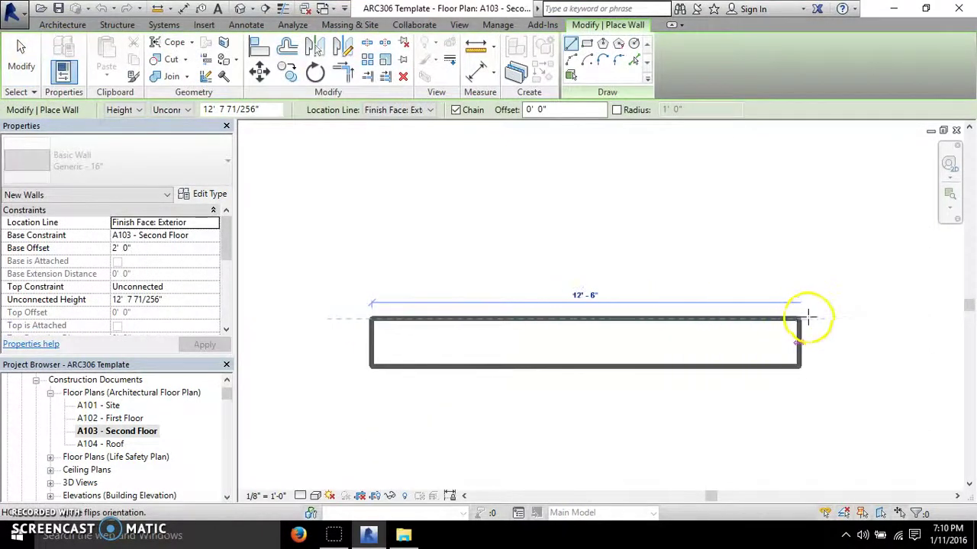
left_click(813, 321)
key("Escape")
key("Escape")
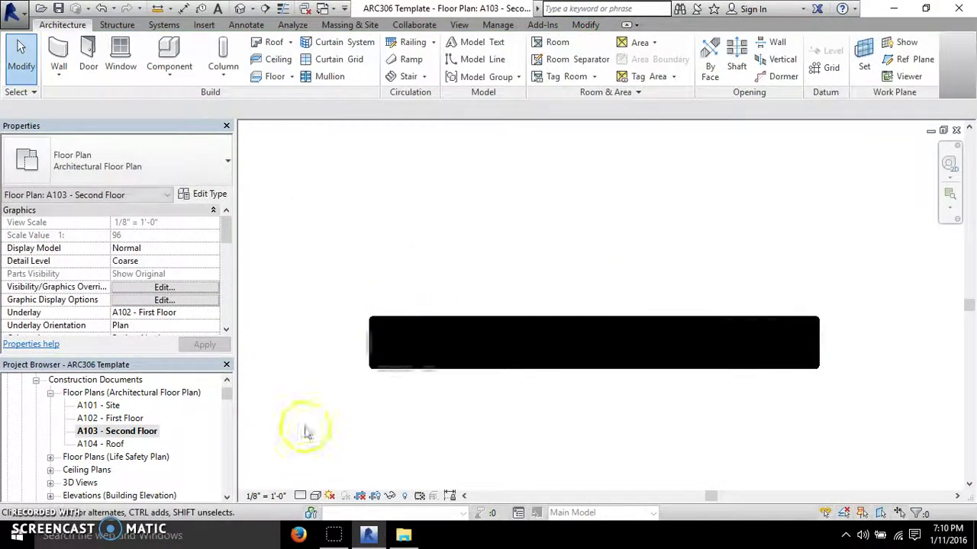
Check the A102 - First Floor plan, return to A103 - Second Floor and delete the wall there
double_click(124, 418)
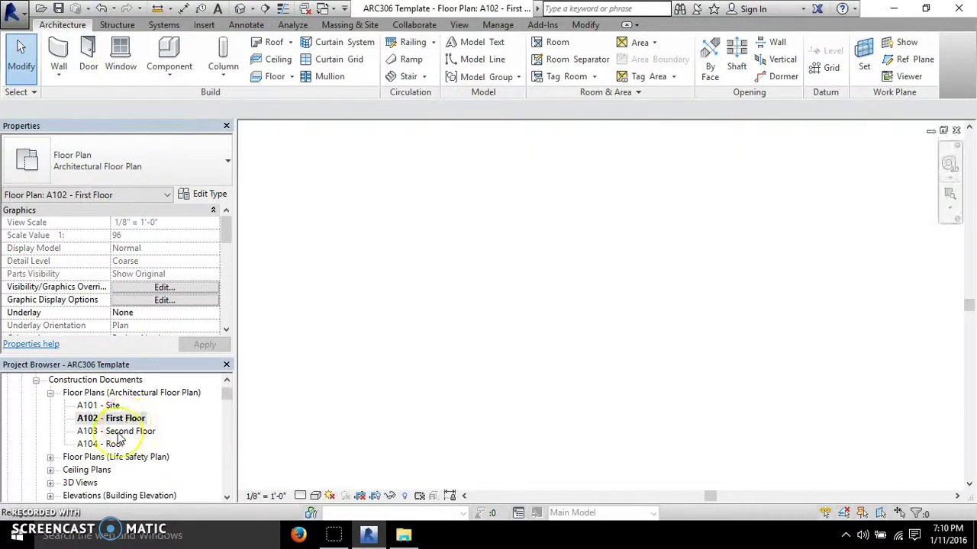
double_click(119, 432)
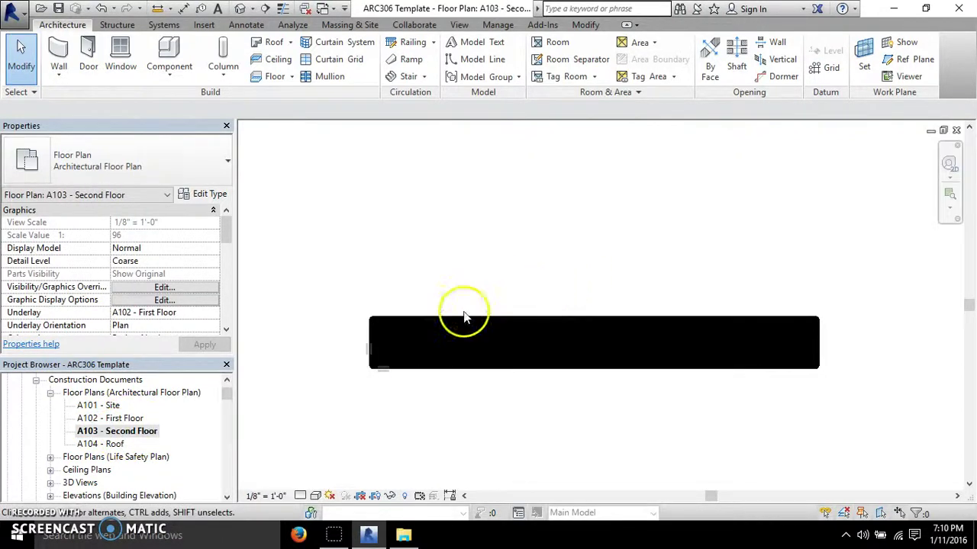
left_click(452, 328)
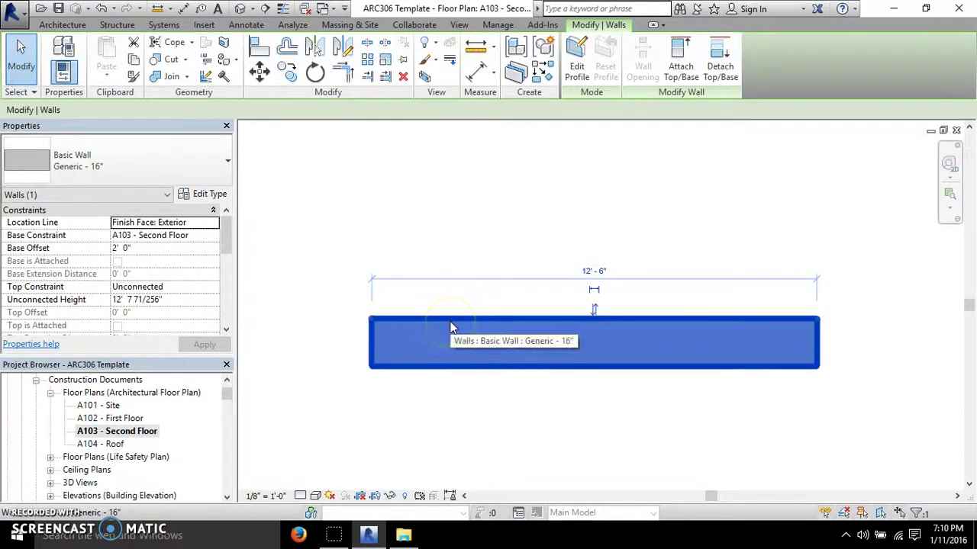
key("Delete")
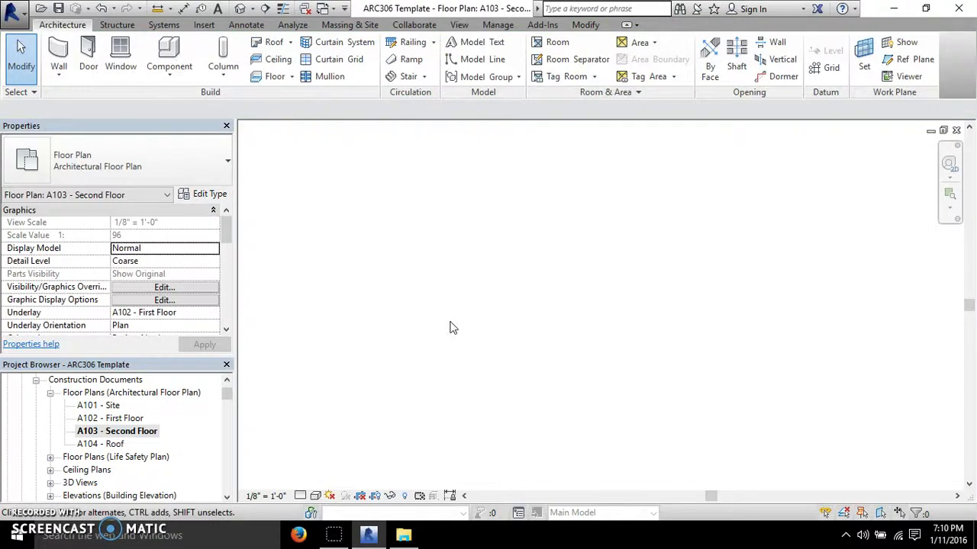
Open the A101 - Site plan and draw a horizontal Generic - 16" wall across the middle of the view
double_click(100, 405)
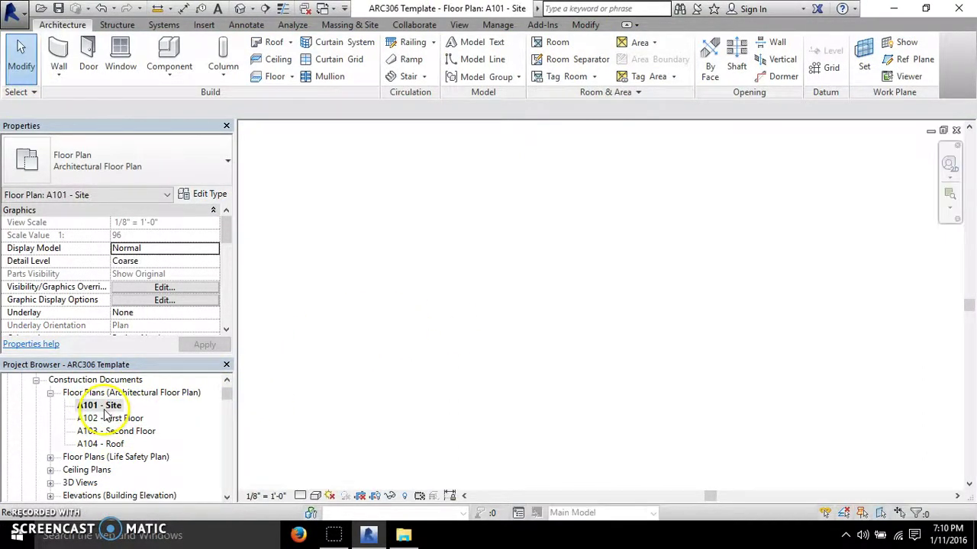
left_click(59, 54)
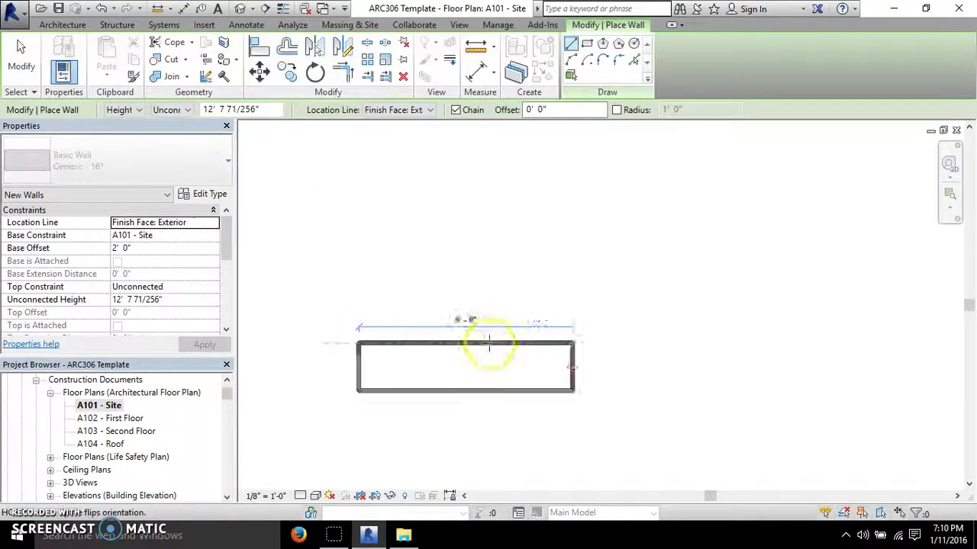
left_click(731, 344)
left_click(21, 55)
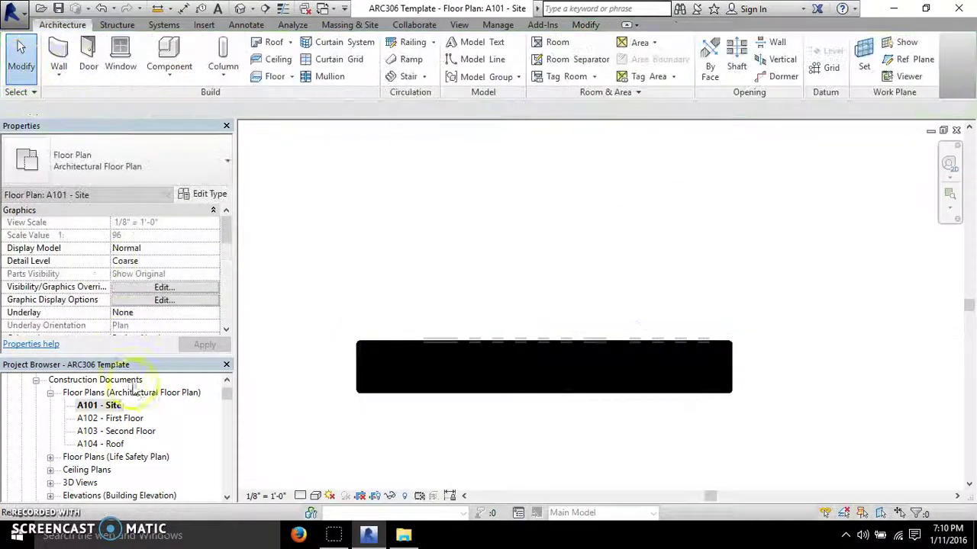
Open the A103 - Second Floor plan and examine the wall's line thickness at its upper-left corner
double_click(130, 431)
scroll(373, 382, "up", 3)
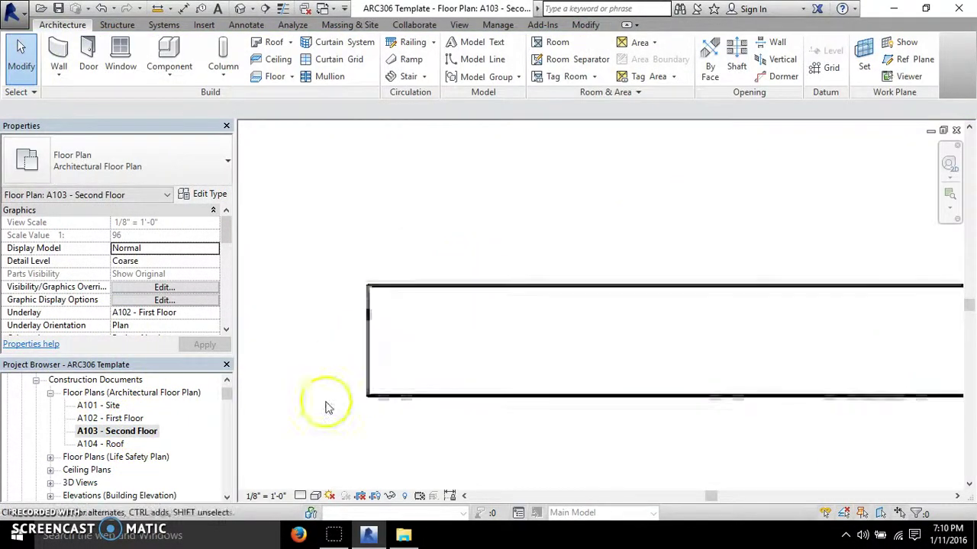
scroll(355, 268, "up", 5)
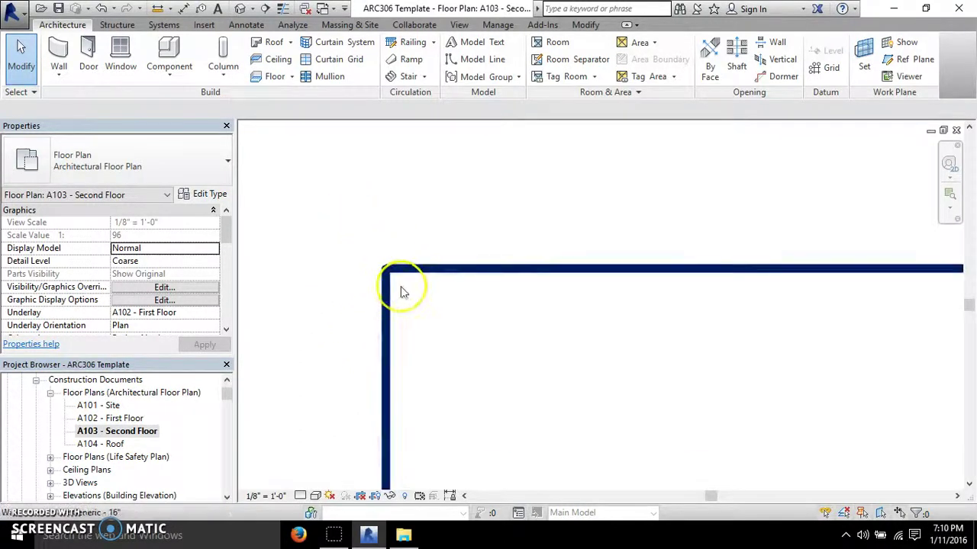
scroll(301, 239, "down", 2)
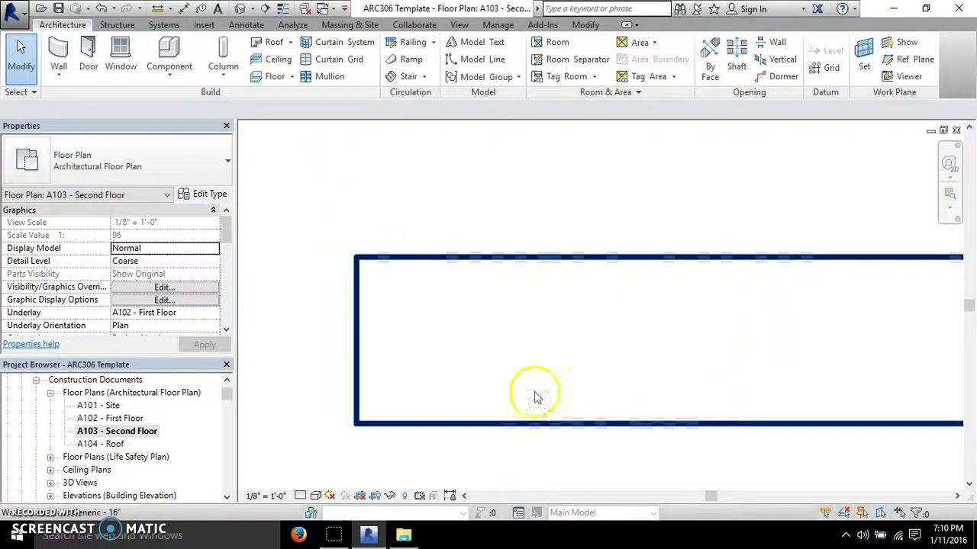
Turn on Thin Lines and inspect how the wall's outline displays at different scales
left_click(282, 8)
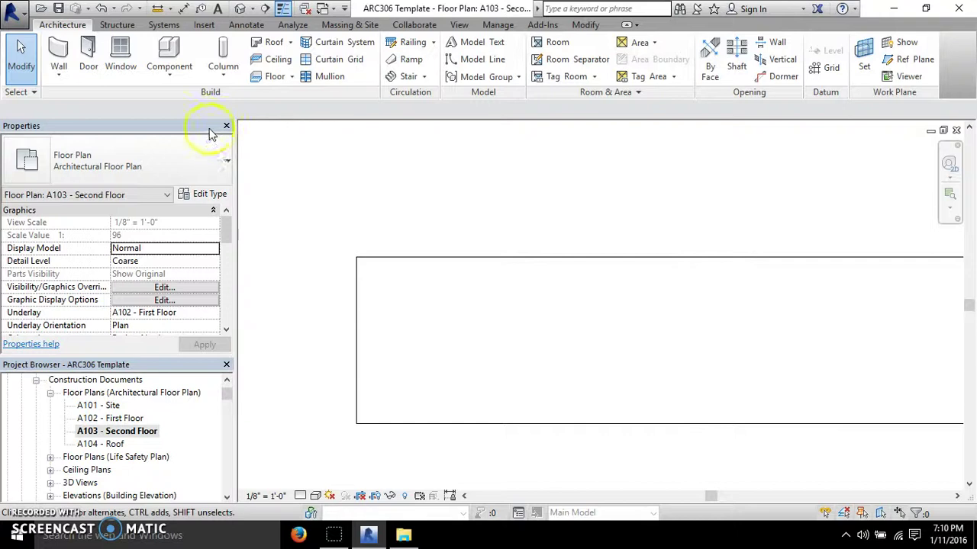
scroll(286, 263, "down", 2)
scroll(288, 262, "up", 2)
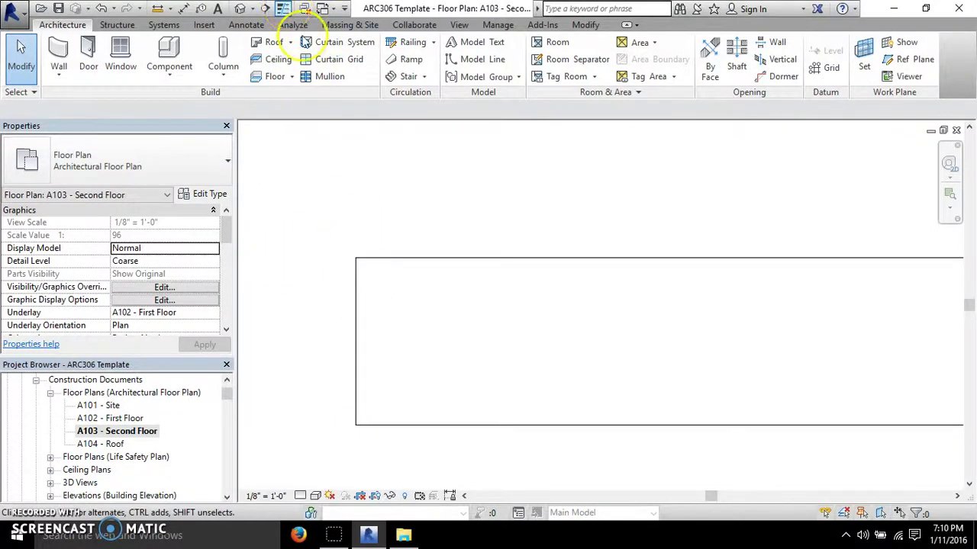
left_click(392, 257)
left_click(375, 188)
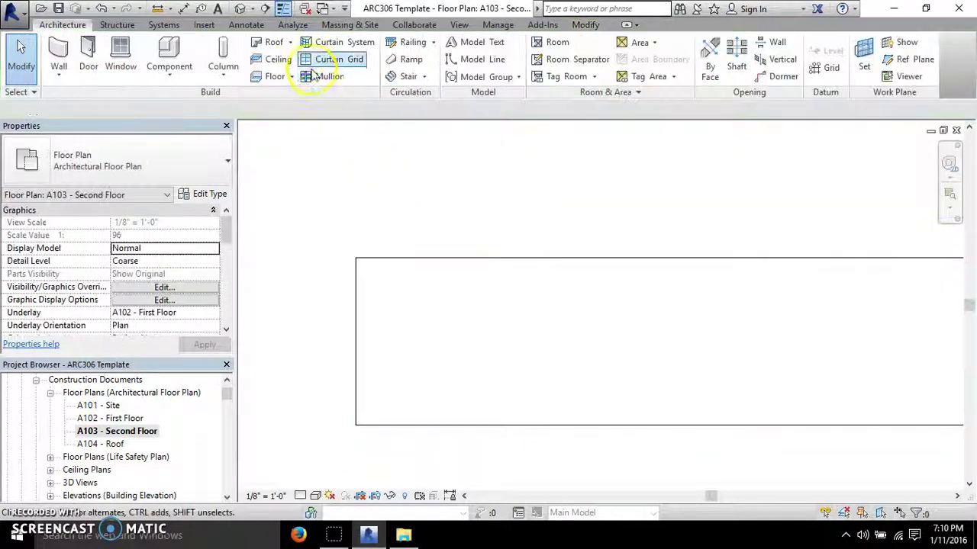
left_click(265, 8)
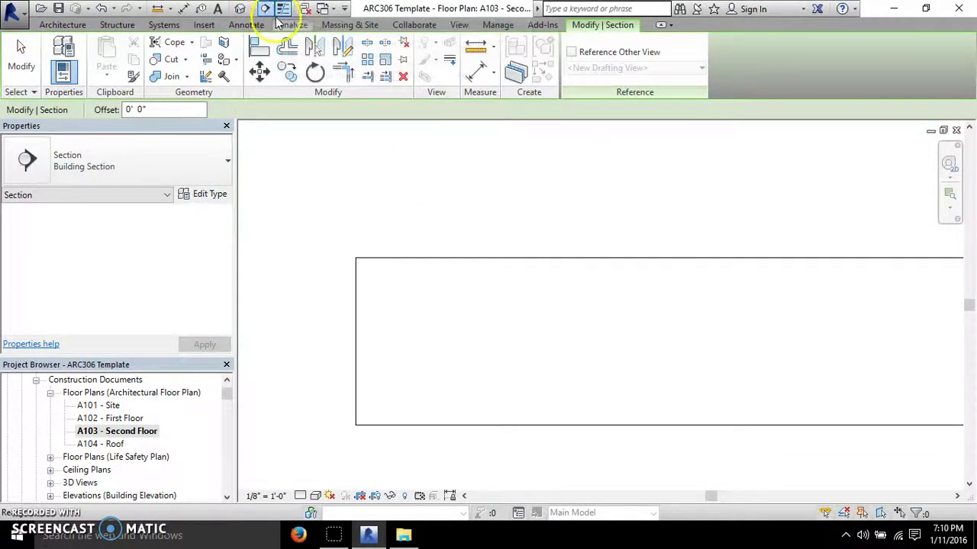
left_click(61, 24)
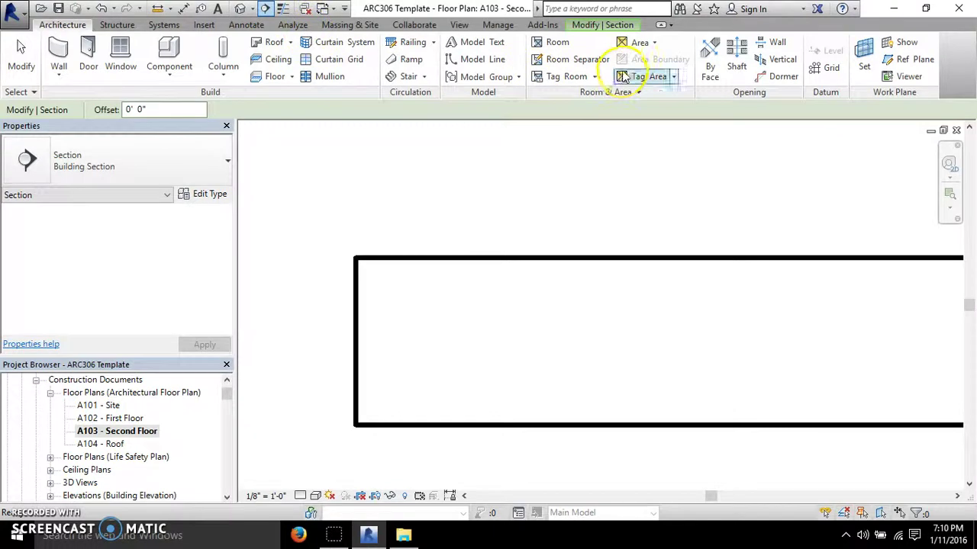
left_click(614, 25)
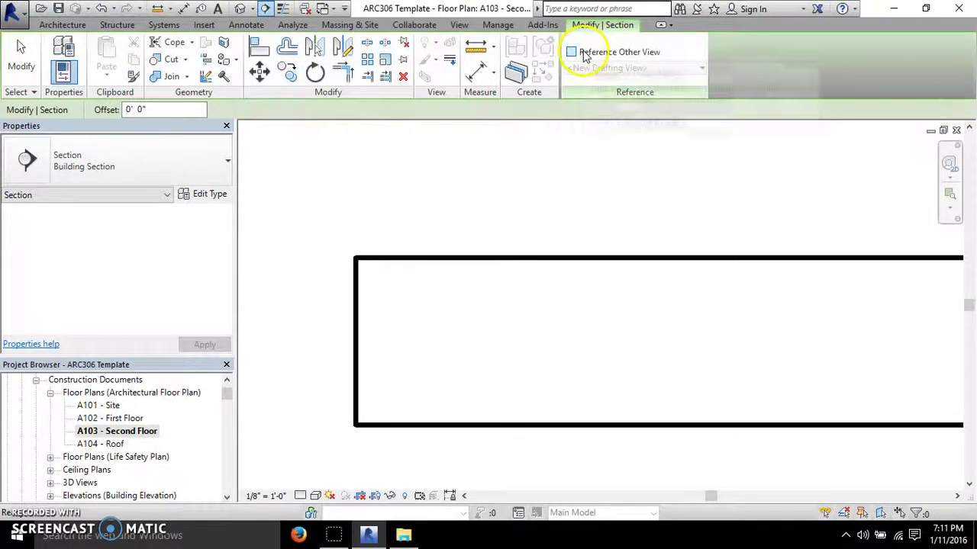
key("Escape")
key("Escape")
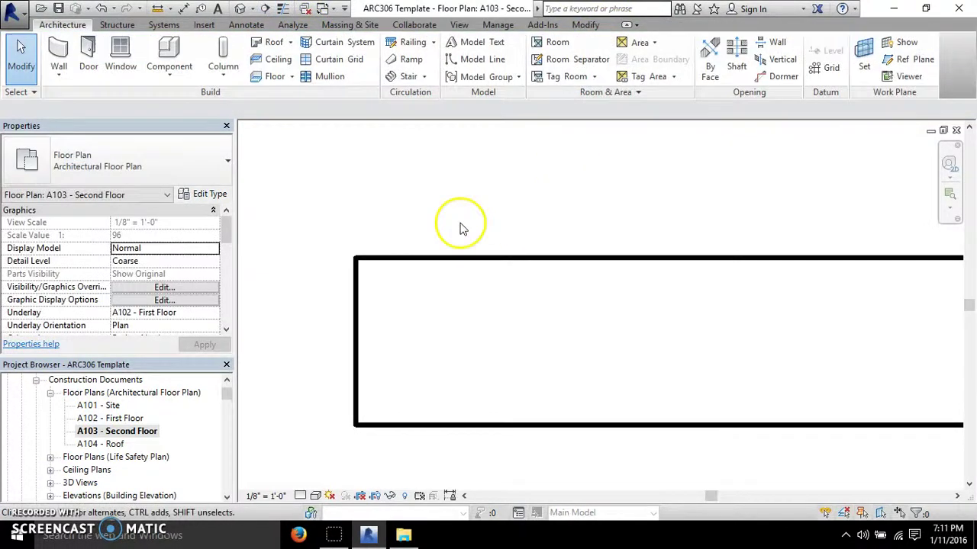
Turn on Thin Lines and delete the wall from the A103 - Second Floor plan
left_click(283, 11)
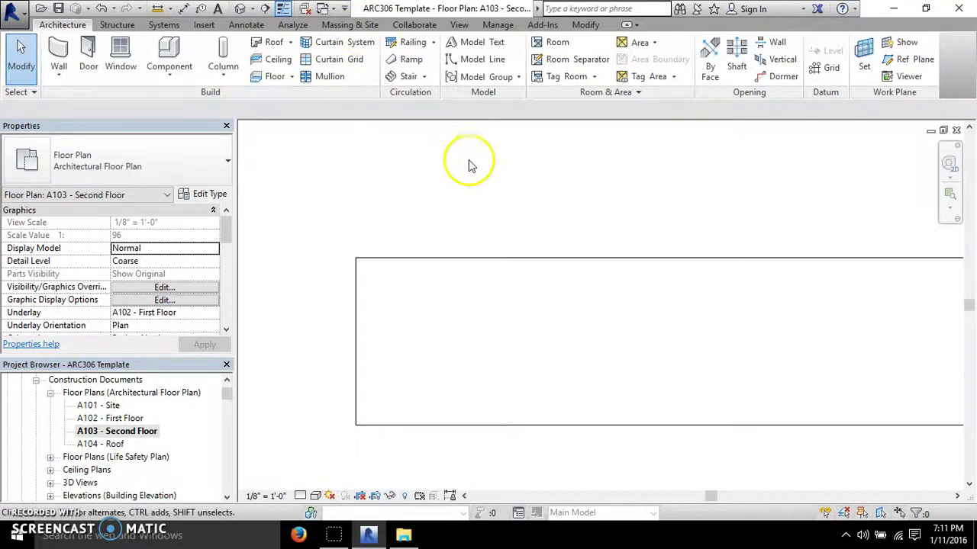
left_click(355, 260)
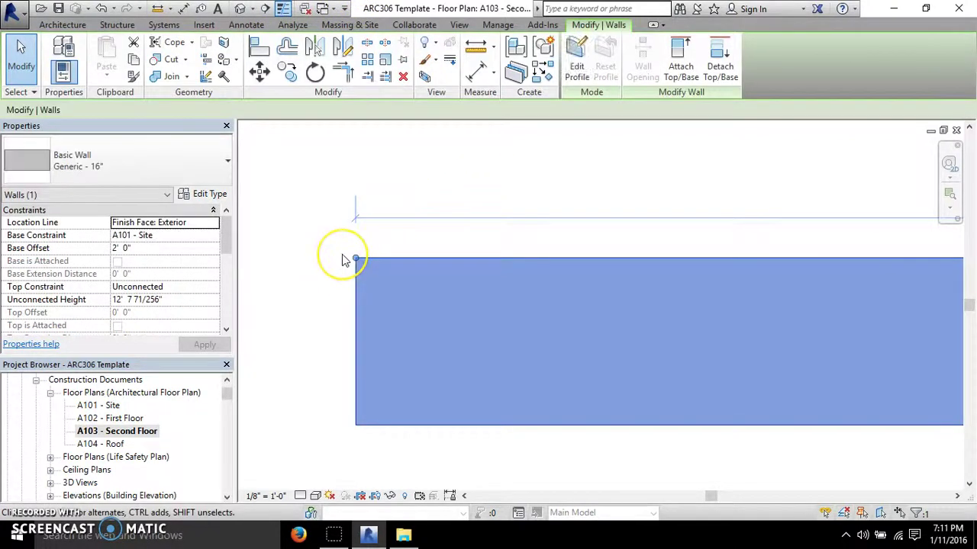
key("Delete")
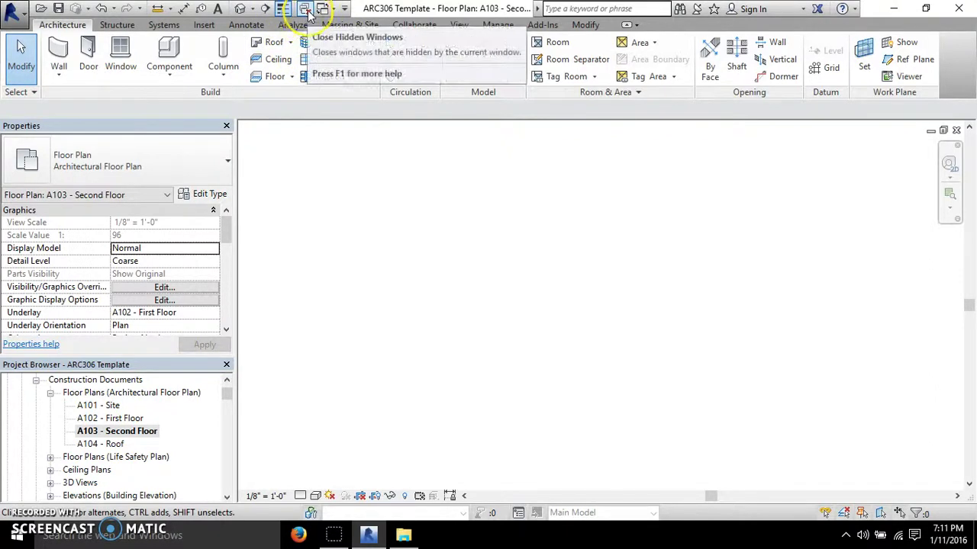
Open the A102 - First Floor and A101 - Site plans, float the Site window to inspect the windows behind it, and maximize it again
double_click(120, 419)
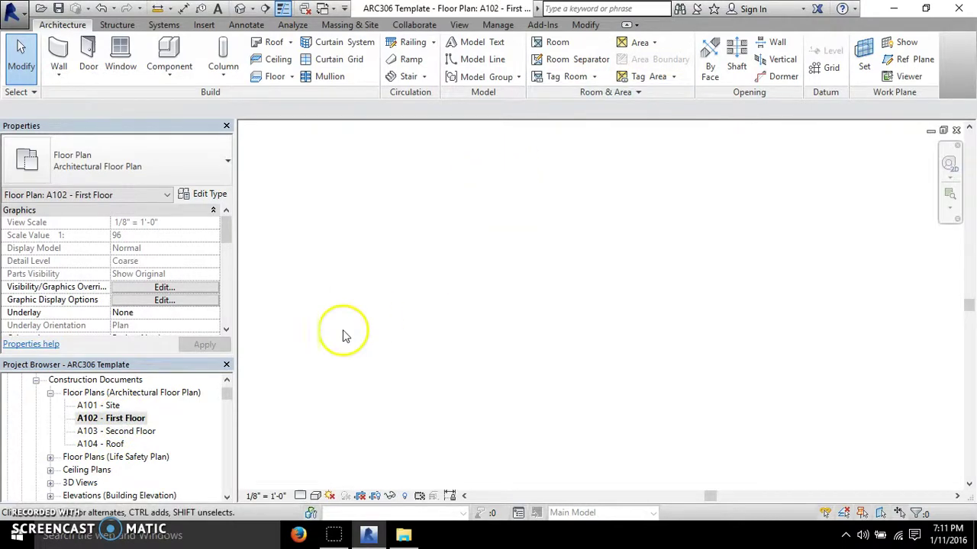
double_click(107, 406)
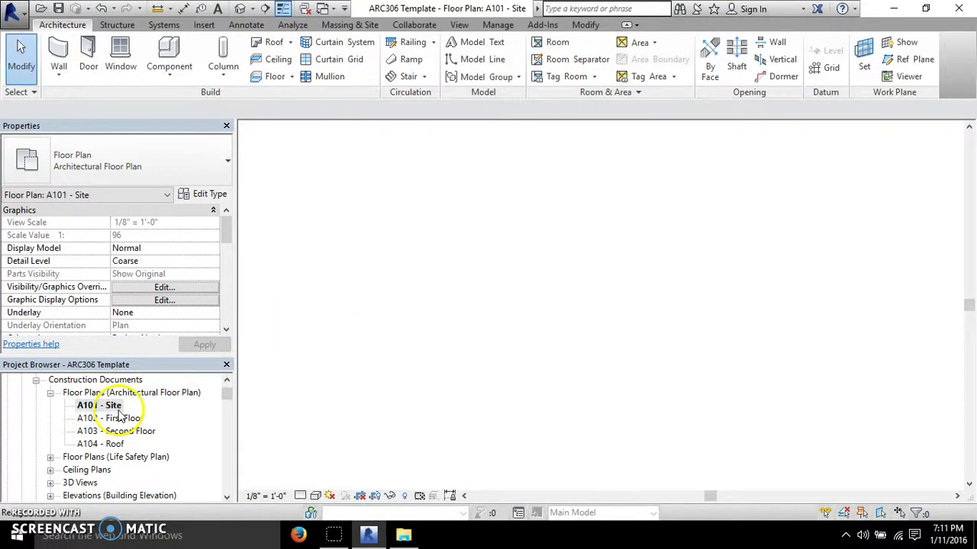
left_click(943, 131)
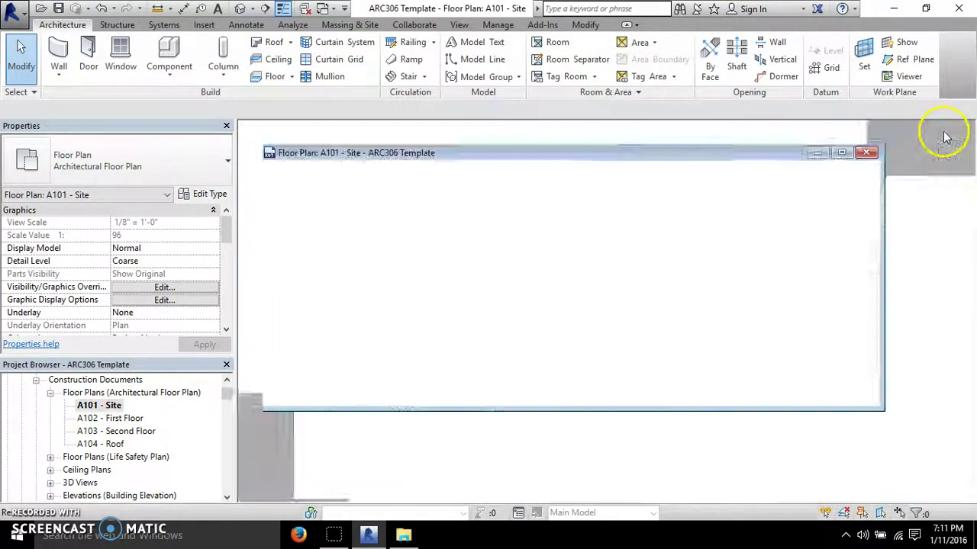
left_click_drag(773, 152, 719, 275)
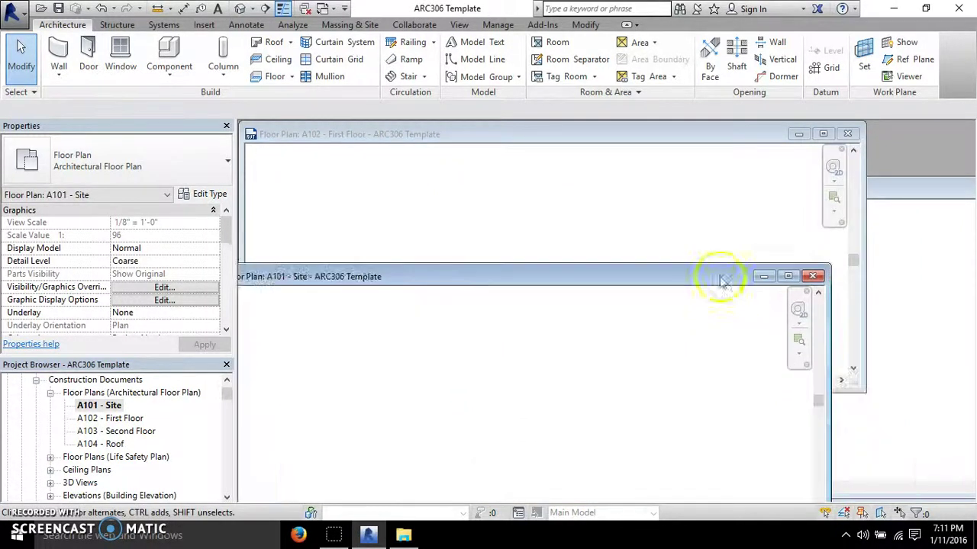
left_click(788, 276)
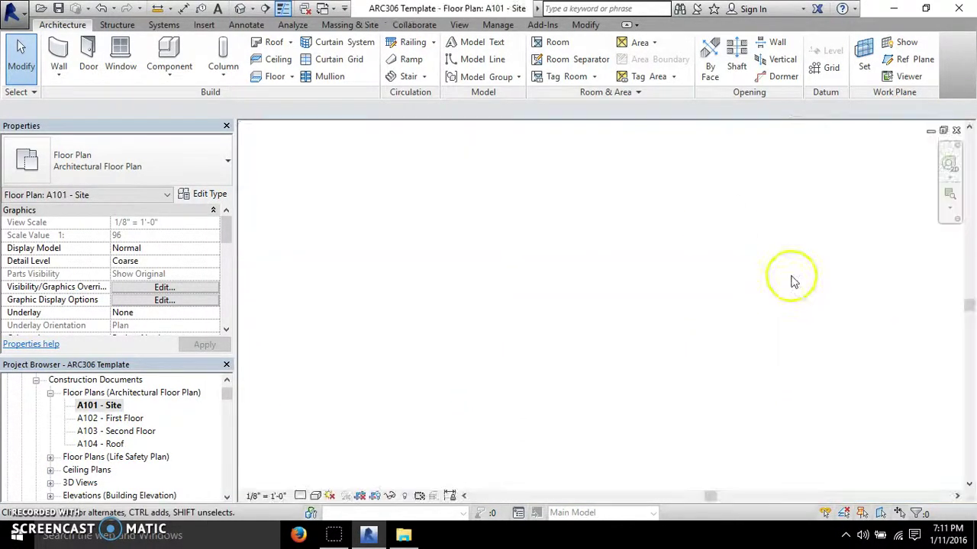
Close the hidden windows, float the A101 - Site window to check what remains open, and maximize it again
left_click(943, 131)
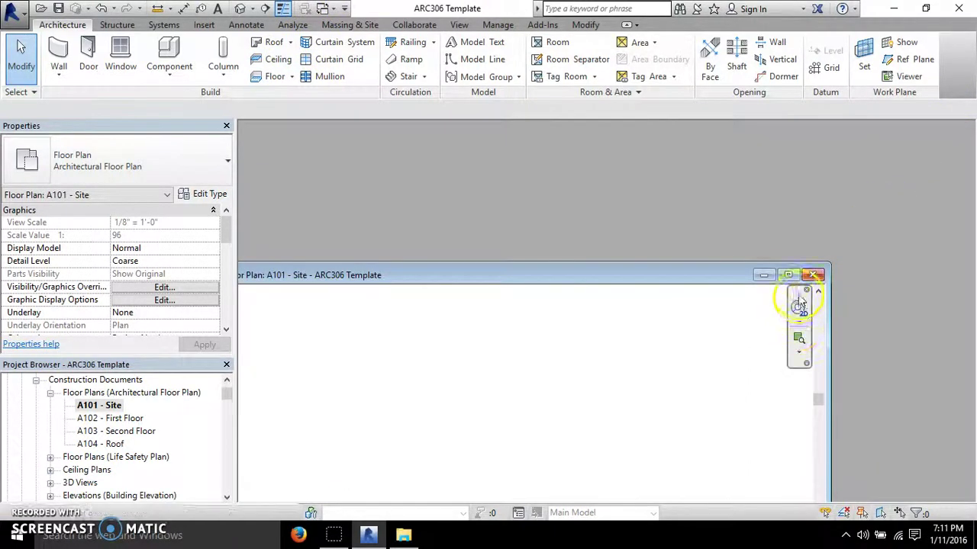
left_click(789, 274)
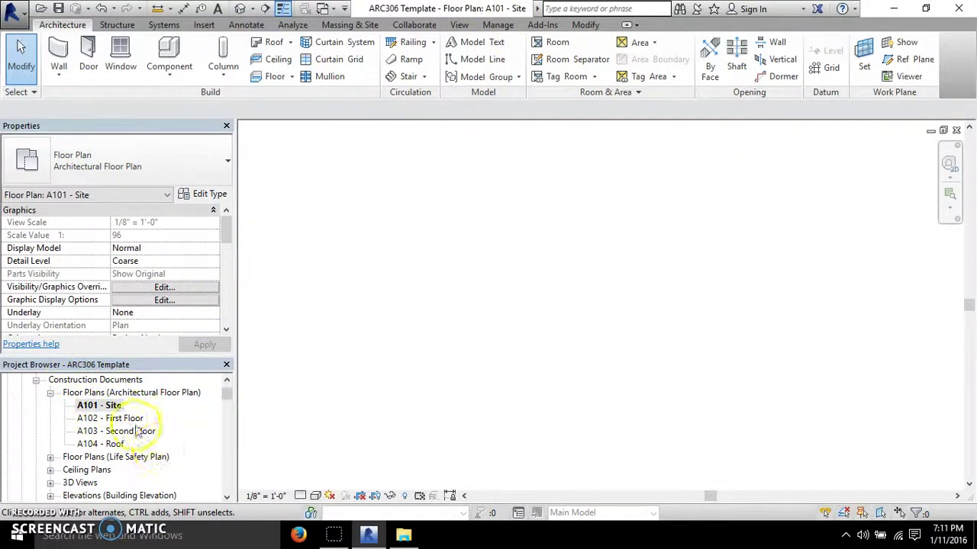
Collapse the Architectural discipline in the Project Browser
scroll(99, 408, "up", 3)
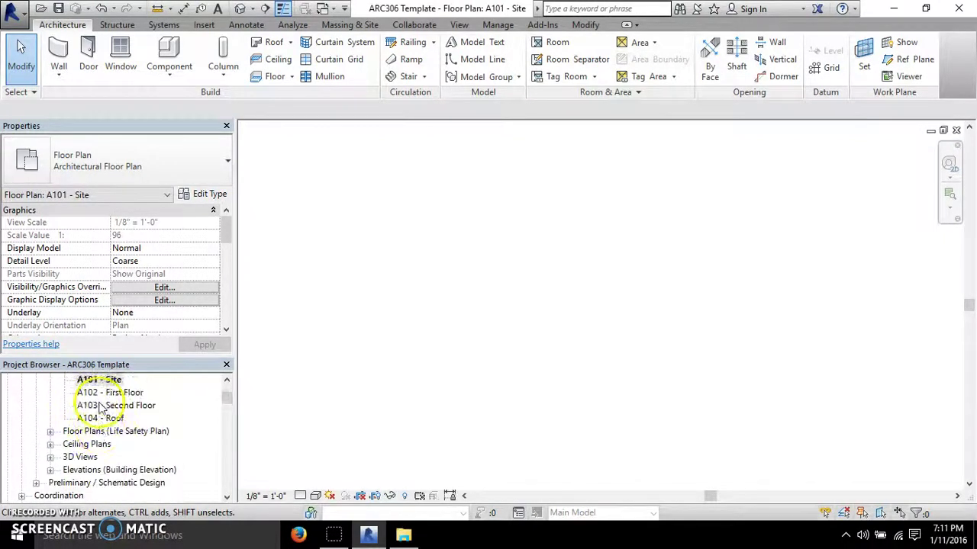
left_click(21, 393)
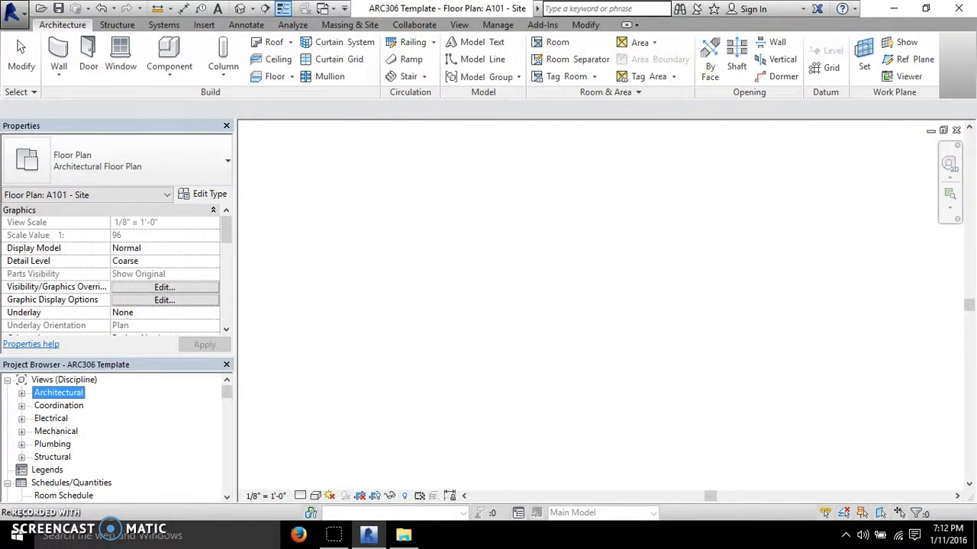
Examine the help search field and the Autodesk A360 sign-in option without signing in
left_click(566, 9)
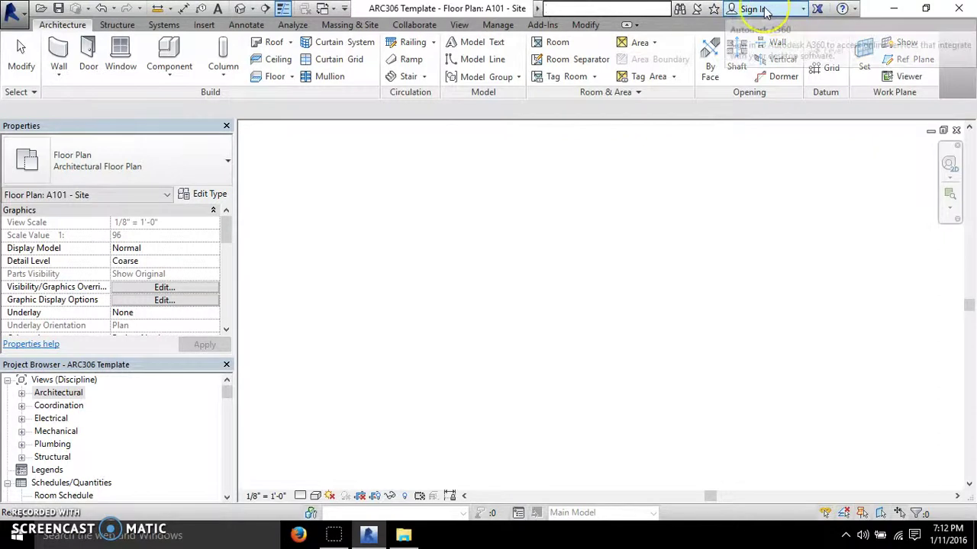
left_click(779, 15)
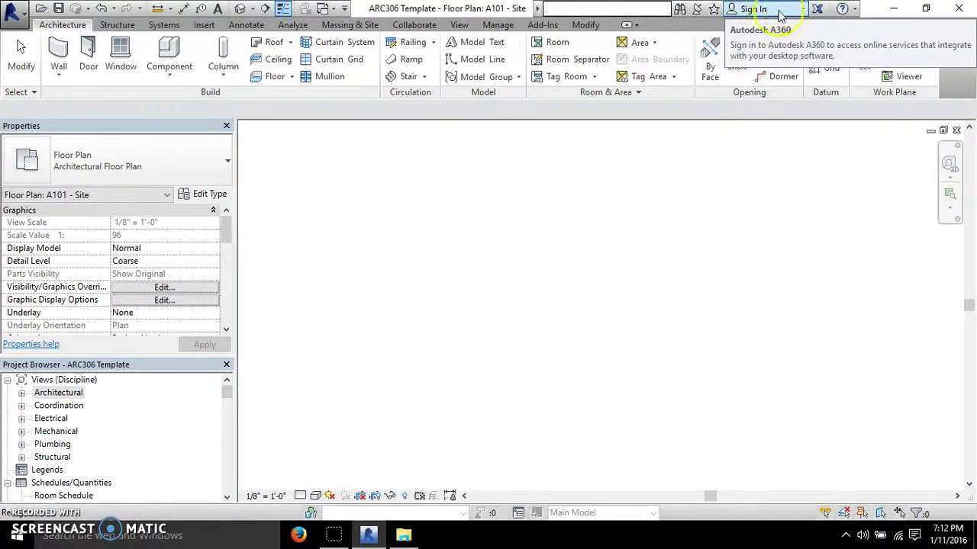
left_click(775, 13)
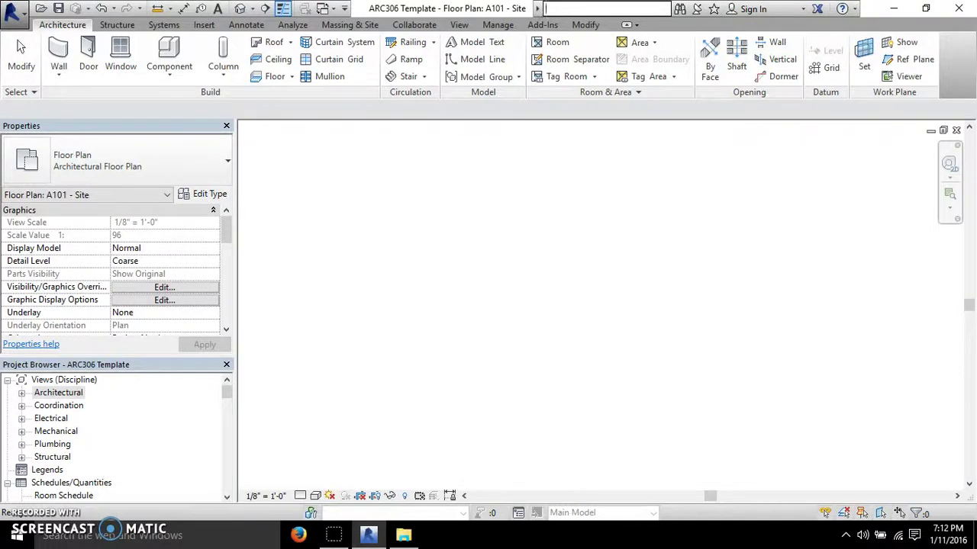
left_click(762, 14)
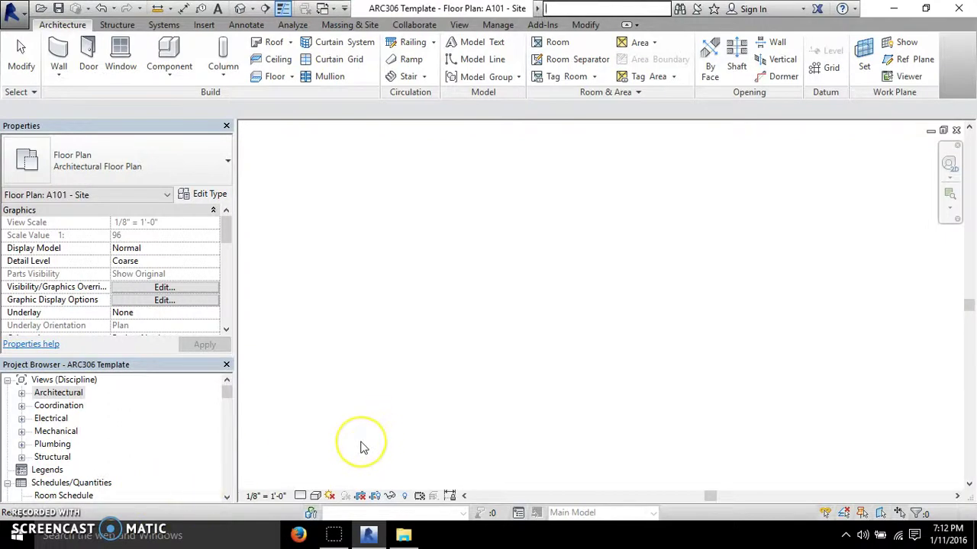
left_click(466, 399)
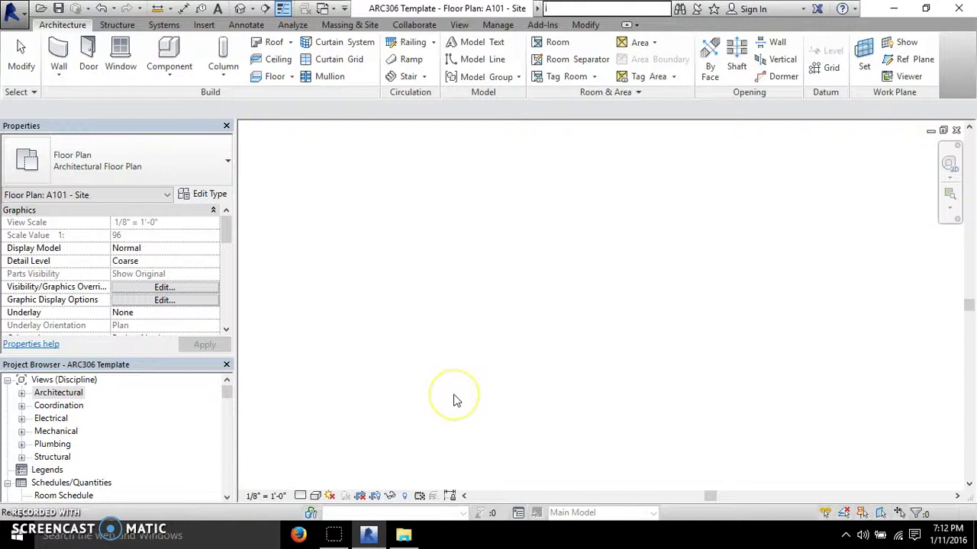